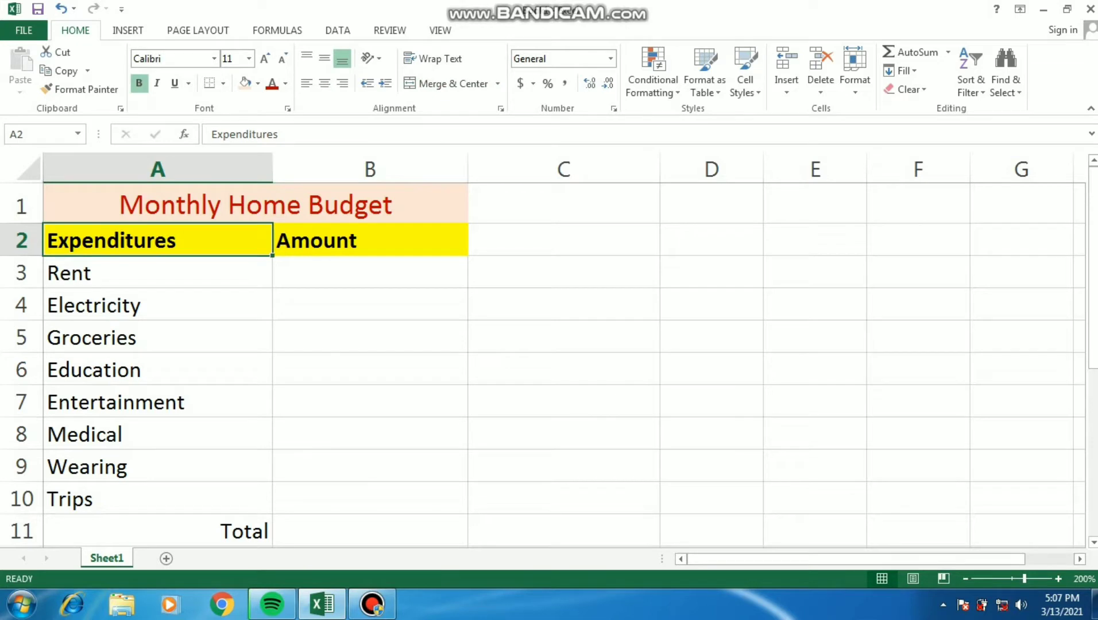
Review the expenditure categories in column A of the budget, from Rent through Trips.
left_click(158, 273)
left_click(158, 241)
left_click(157, 273)
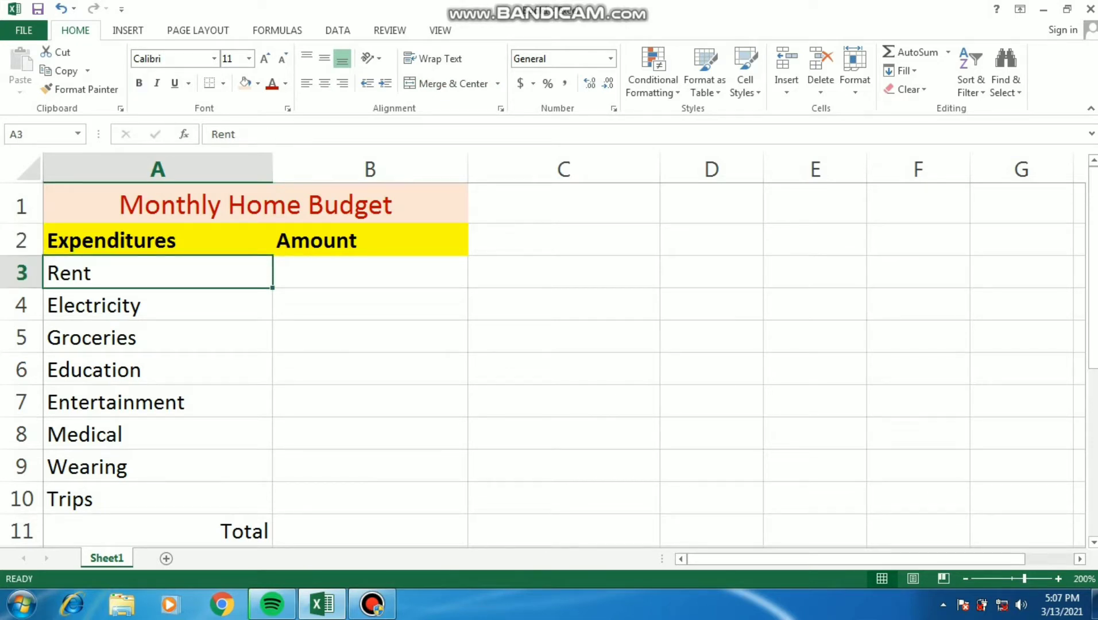
left_click(158, 305)
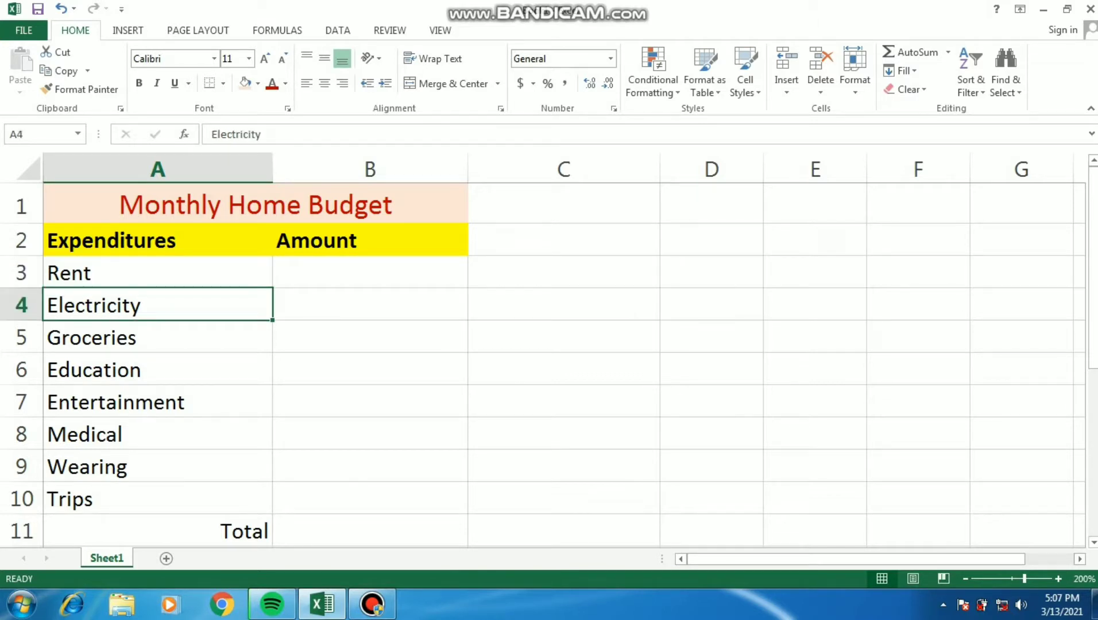
left_click(157, 337)
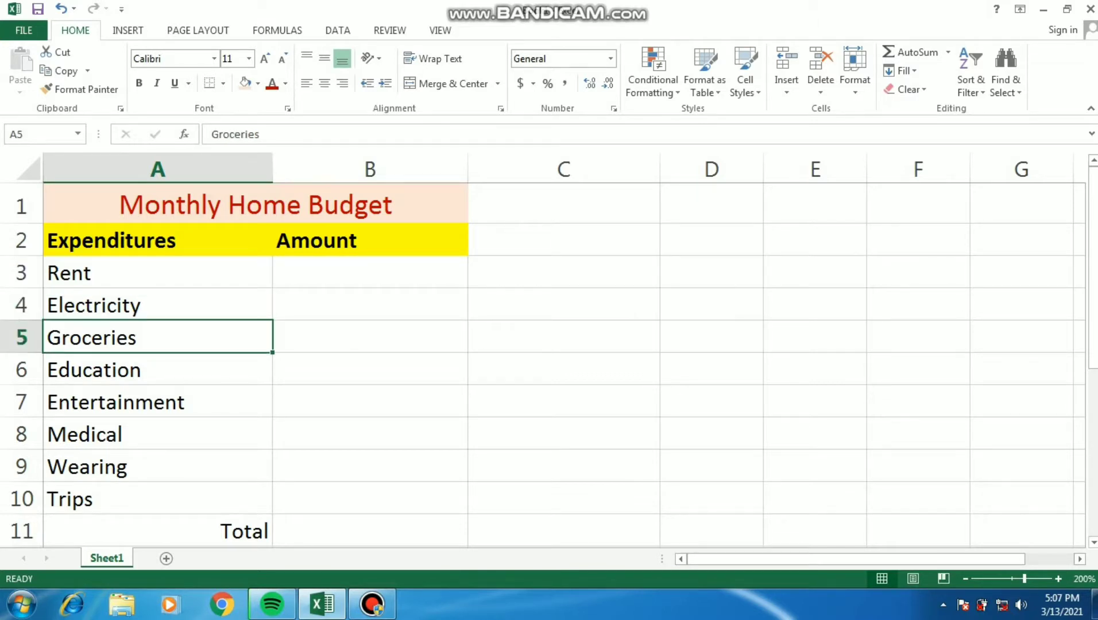
left_click(157, 369)
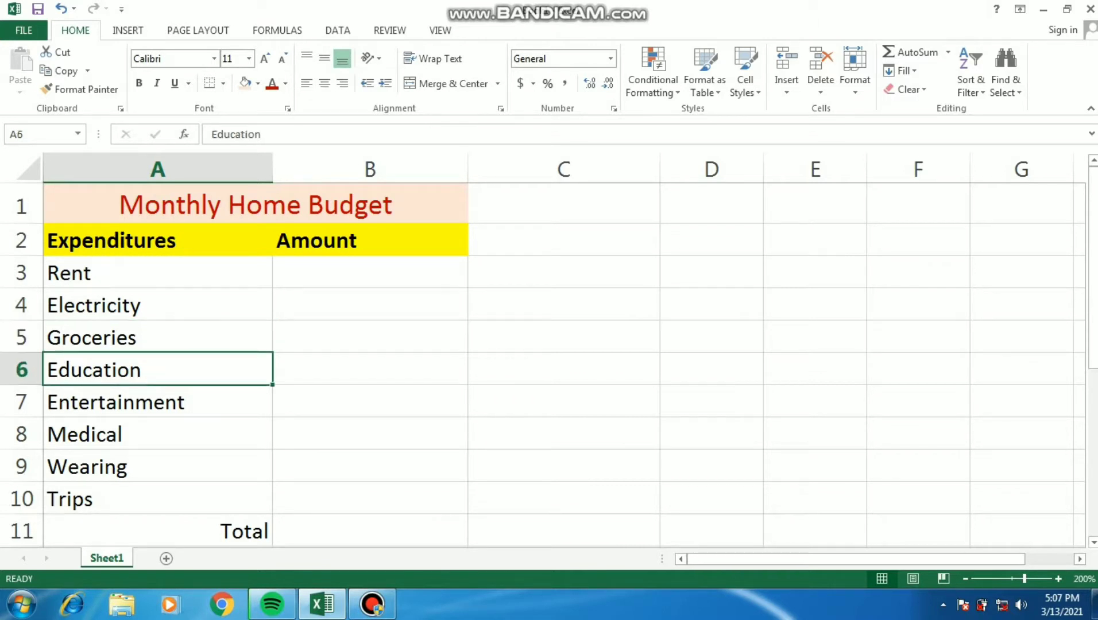
left_click(157, 402)
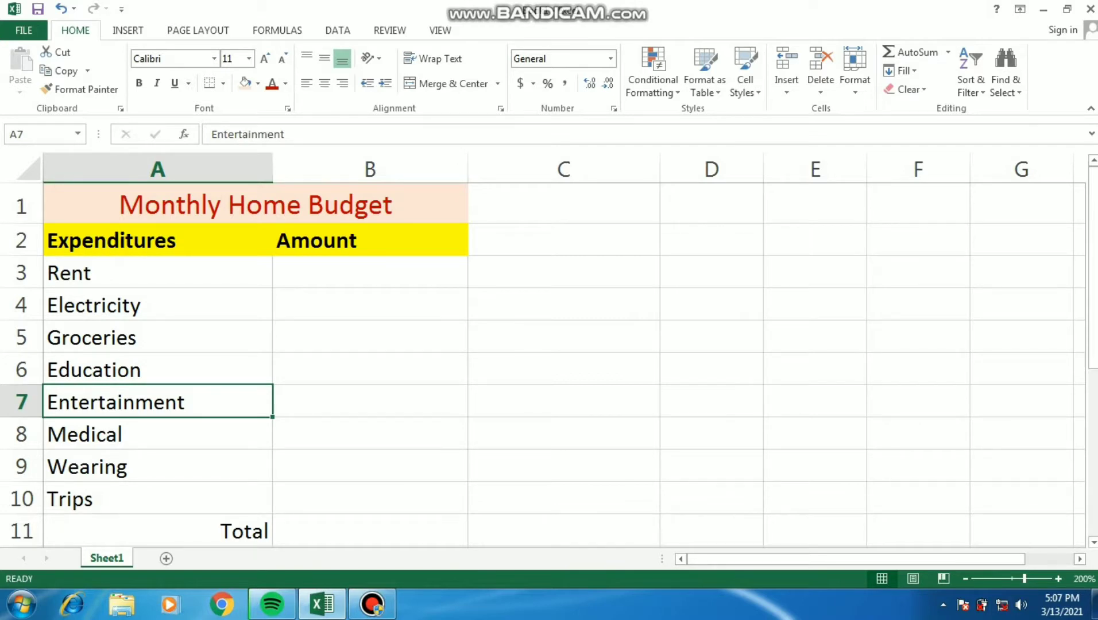
left_click(157, 434)
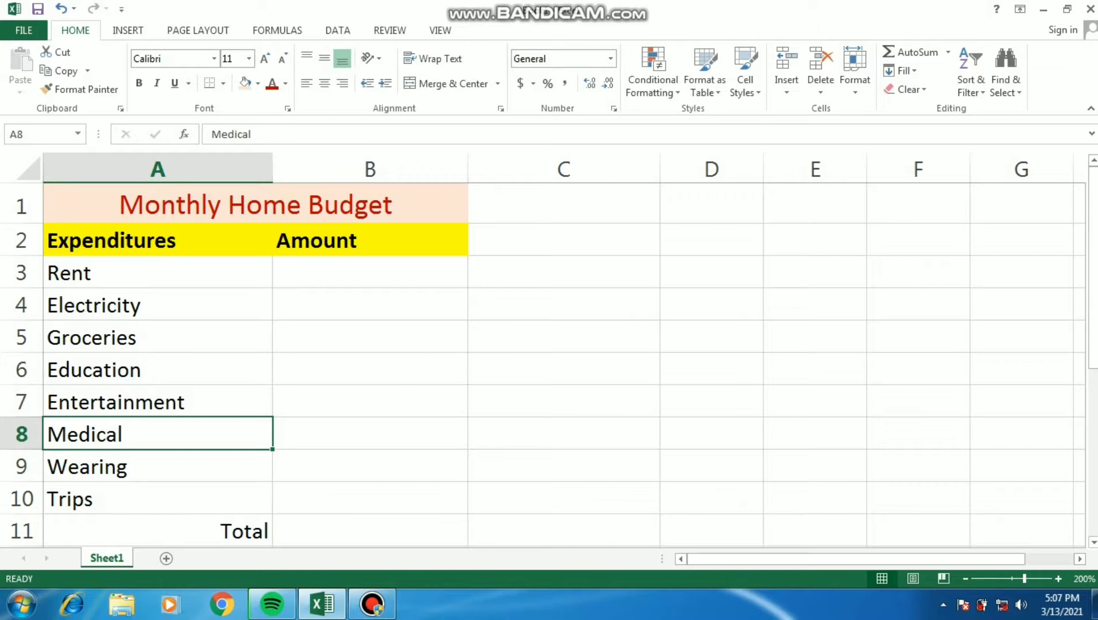
key("Down")
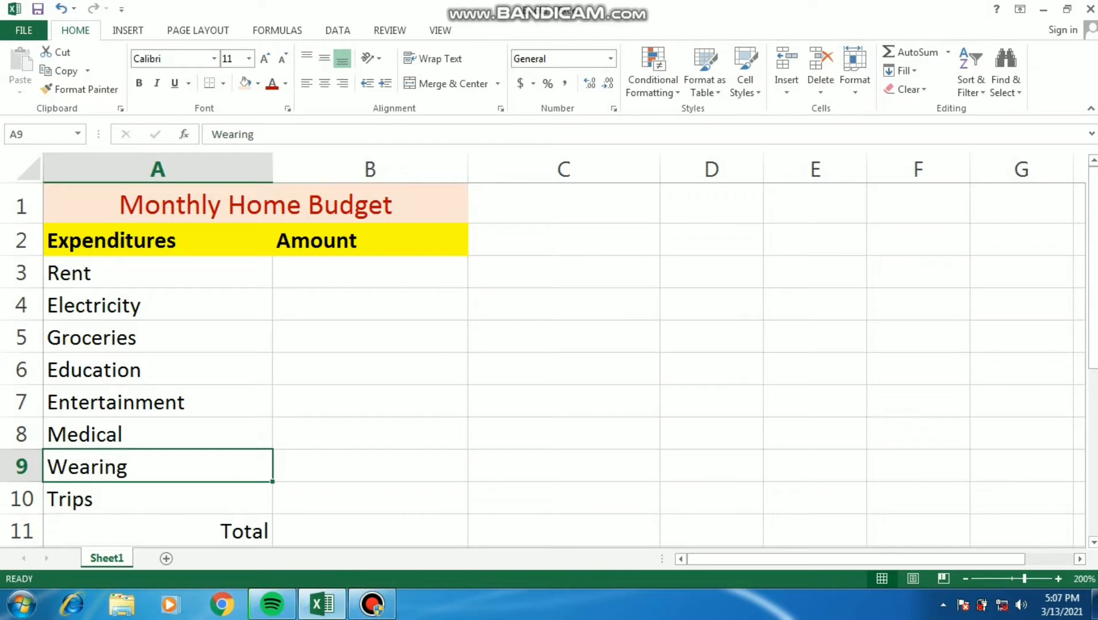
key("Down")
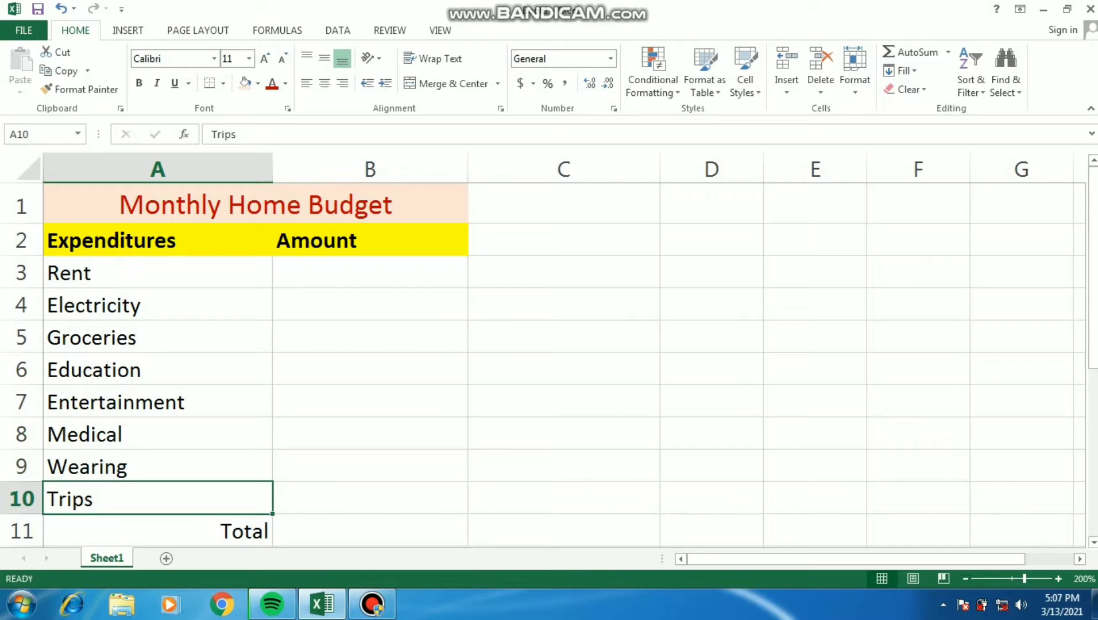
key("Up")
key("Up")
key("Up")
key("Up")
key("Up")
key("Up")
key("Up")
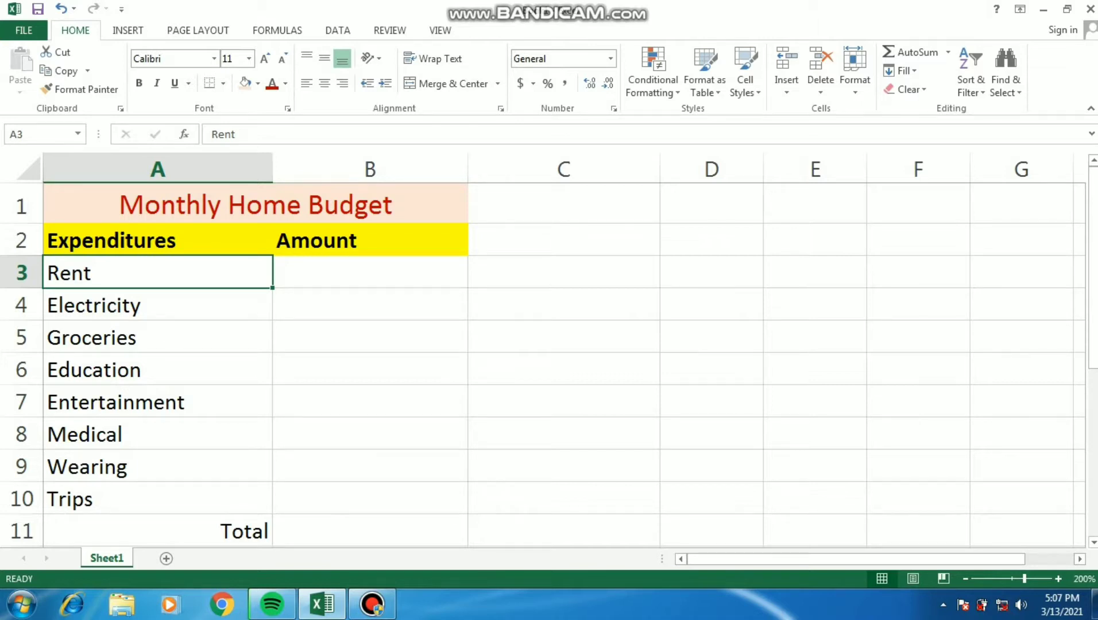
Enter the Rent amount as 5000 in B3 and the Electricity amount as 2000 in B4.
key("Right")
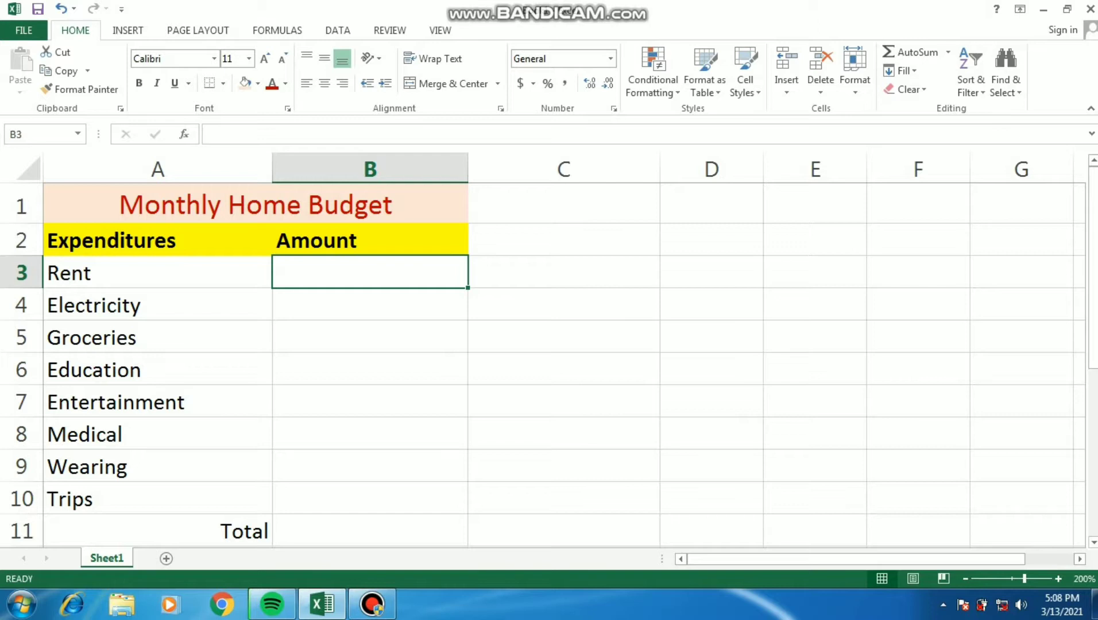
type("5000")
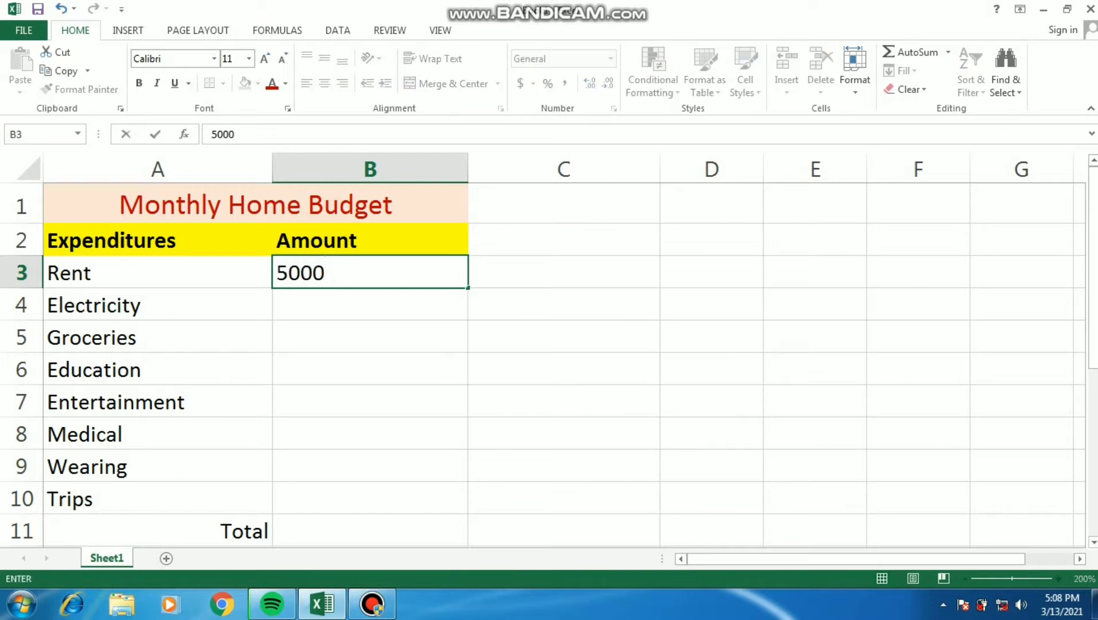
key("Return")
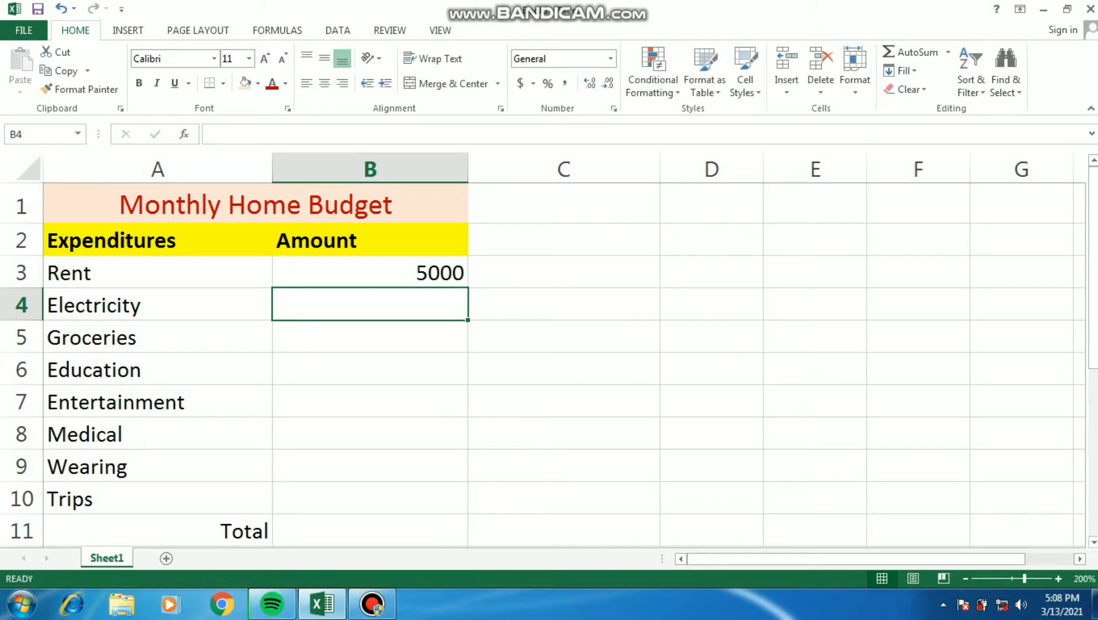
type("2000")
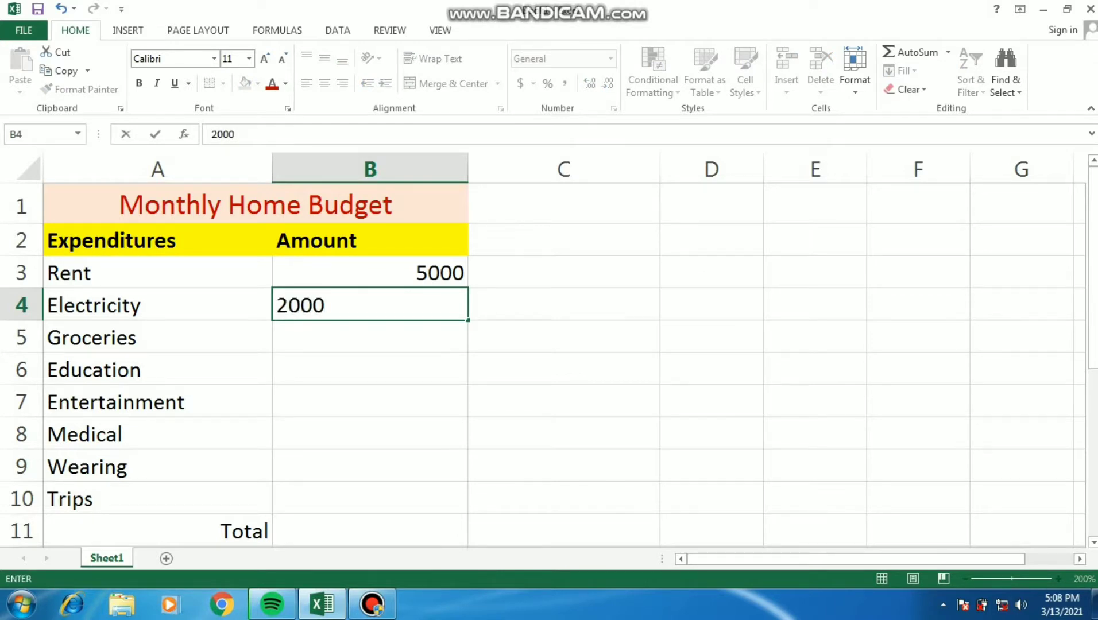
key("Return")
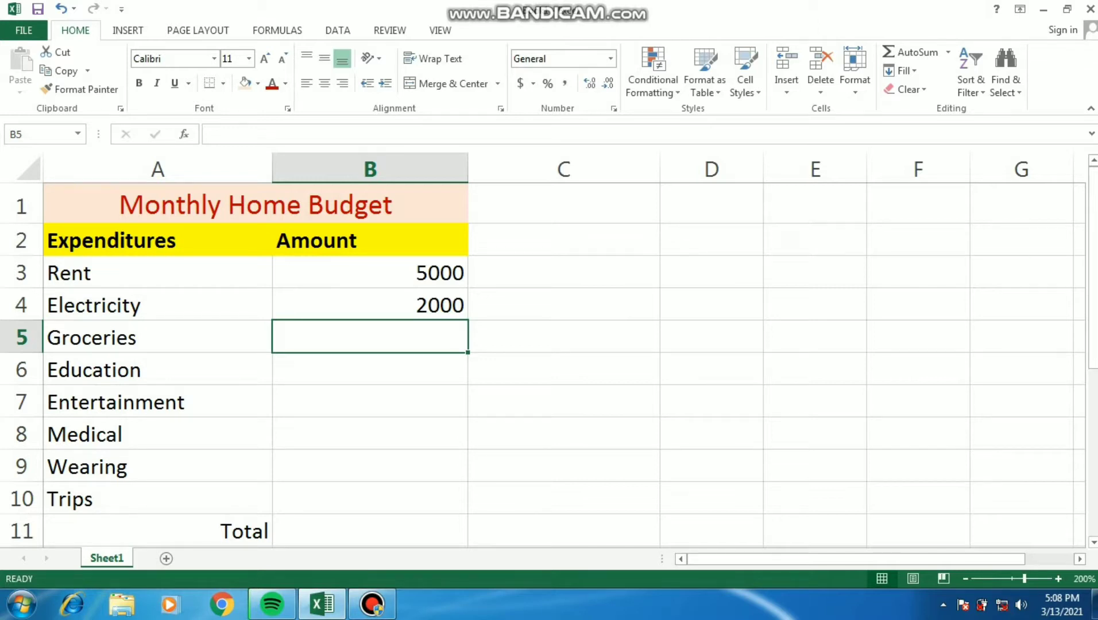
Enter the Groceries amount as 7500 in B5 and the Education amount as 4500 in B6.
type("75000")
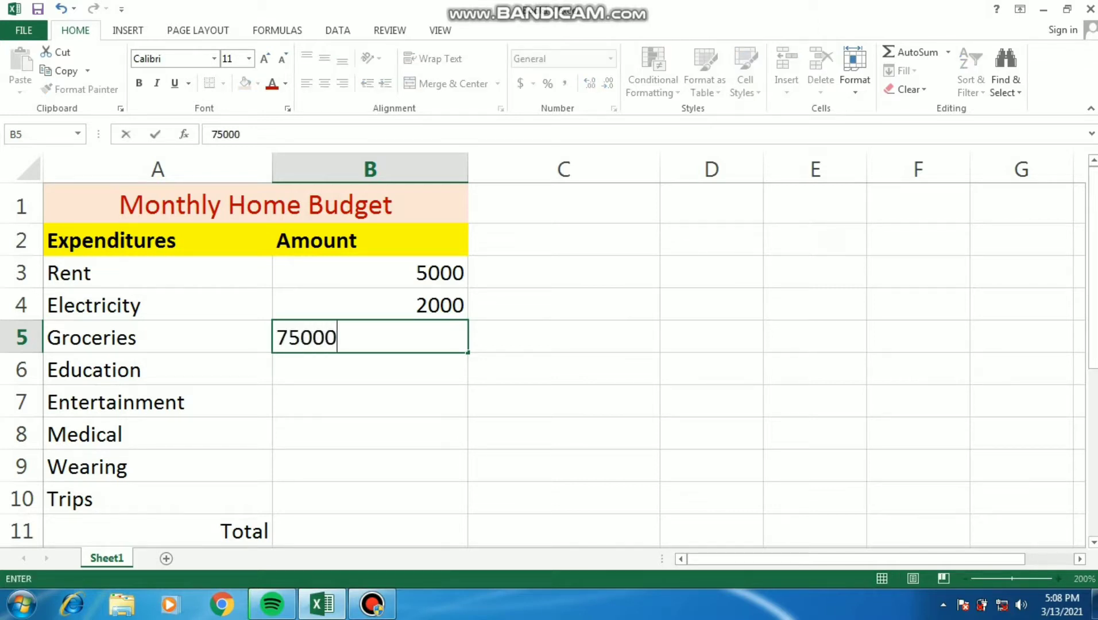
key("Return")
key("Up")
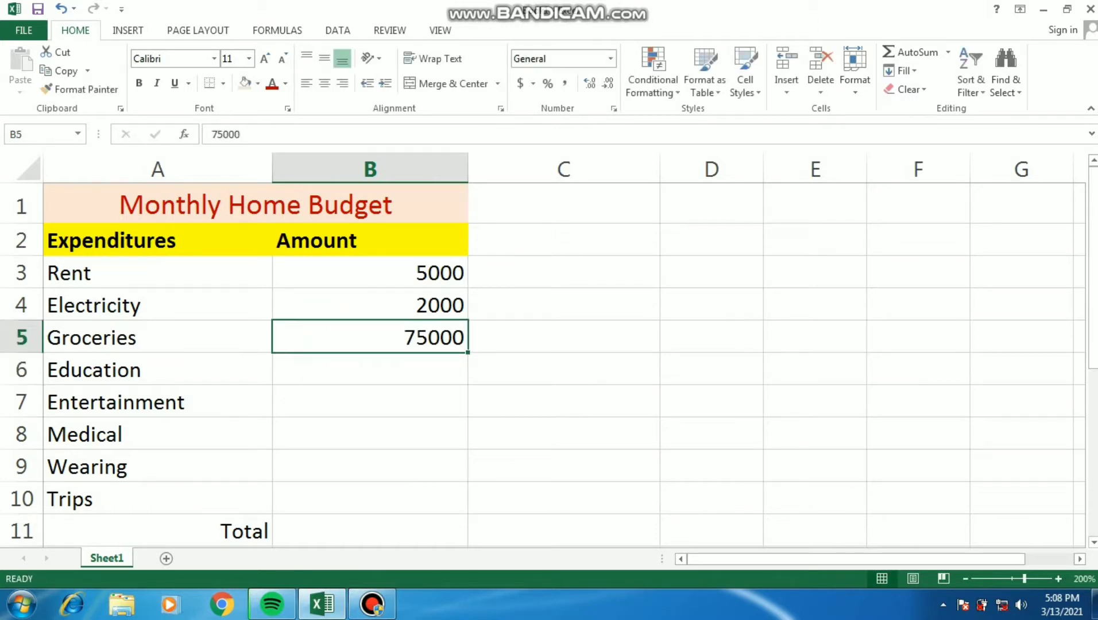
type("7500")
key("Return")
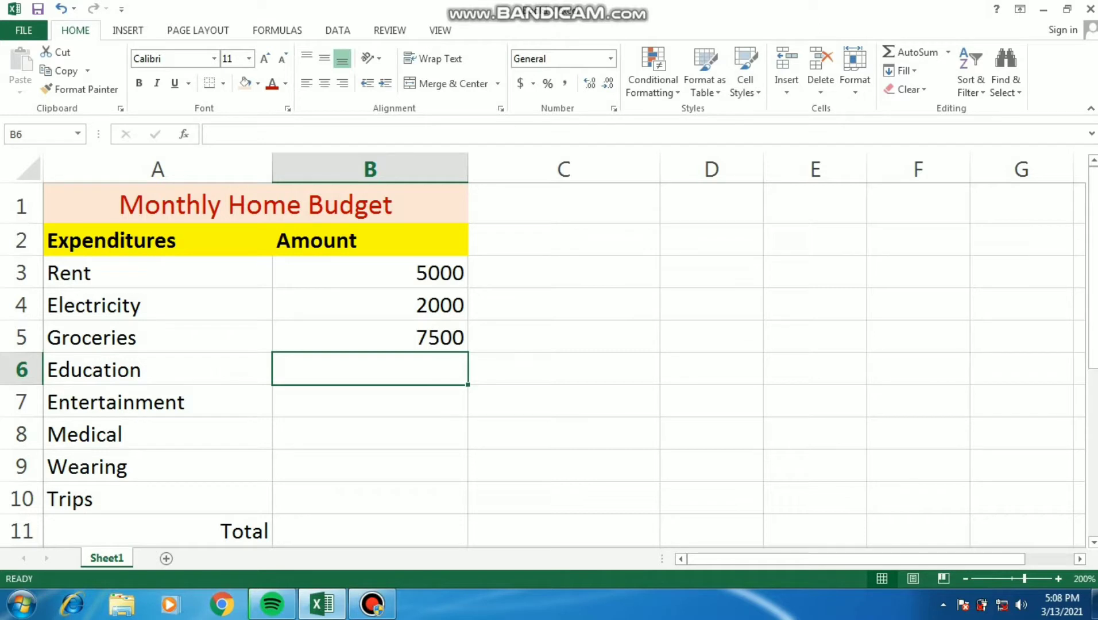
type("4500")
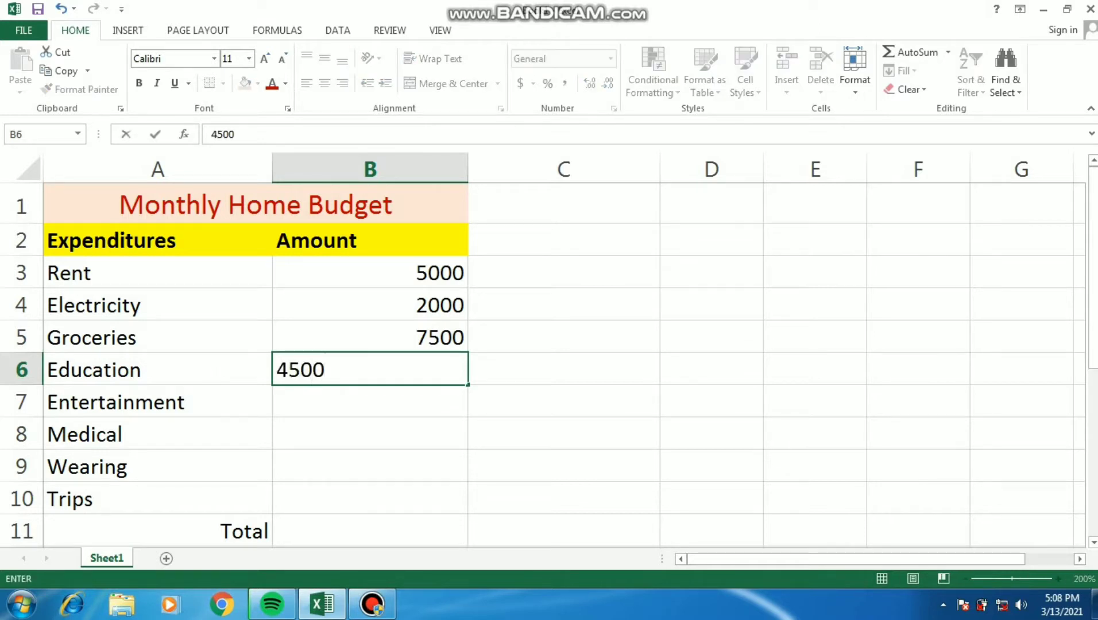
key("Return")
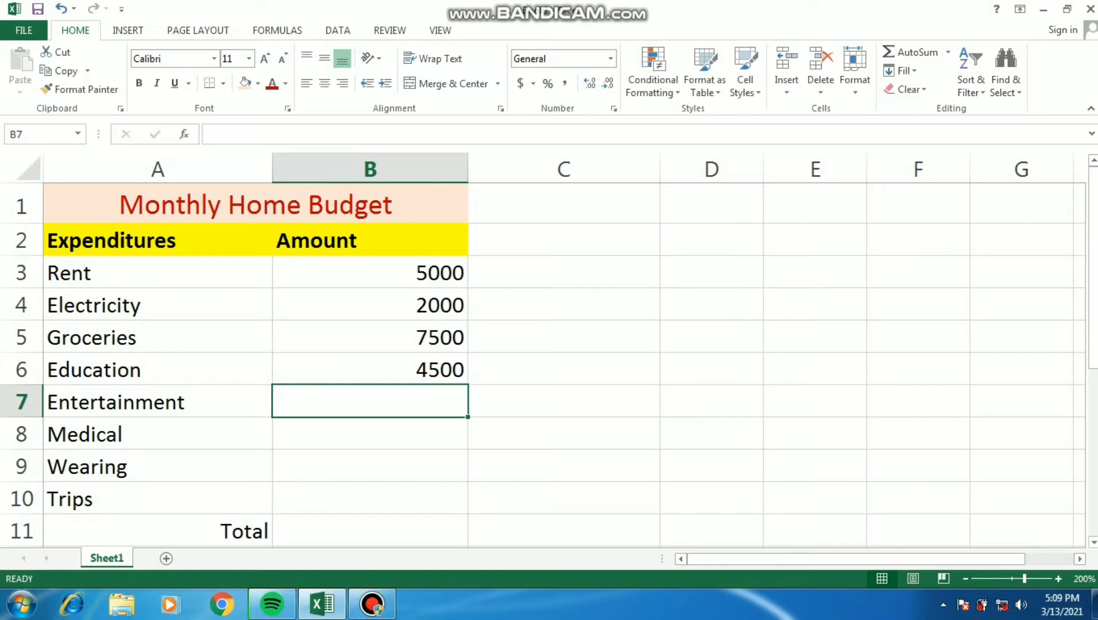
Enter the Entertainment amount as 2200 in B7 and the Medical amount as 1200 in B8.
type("2")
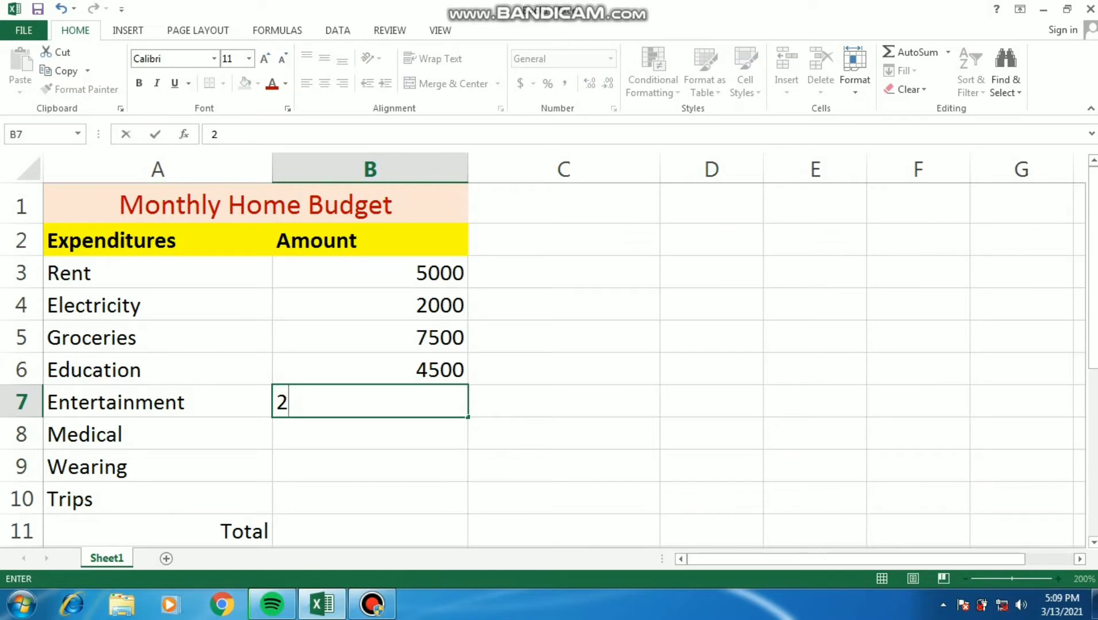
type("200")
key("Return")
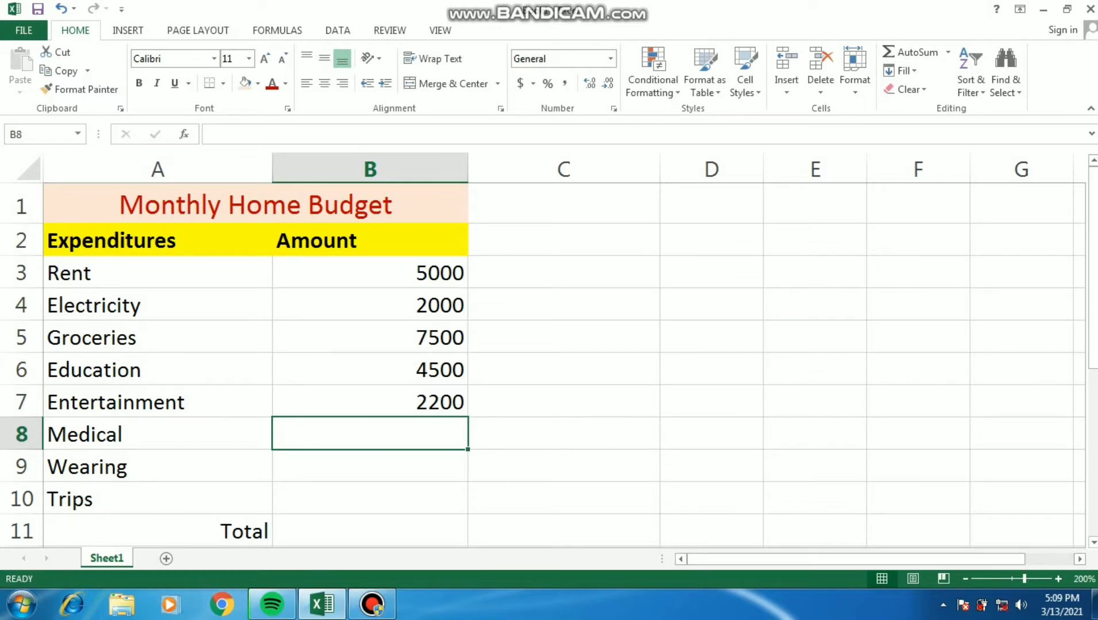
type("1200")
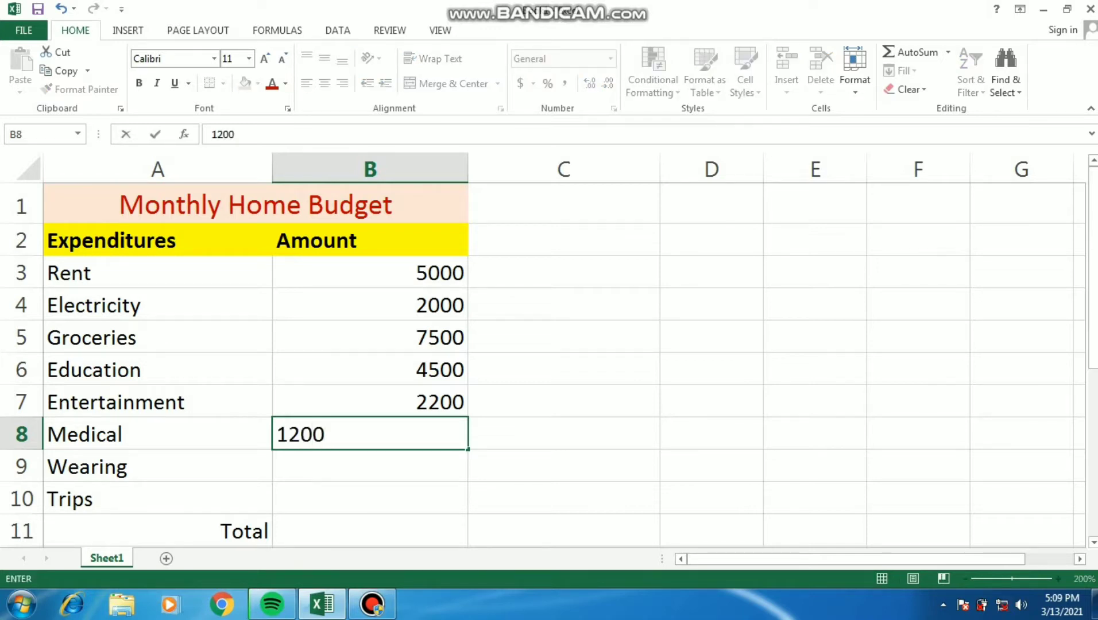
type("3")
key("BackSpace")
key("Return")
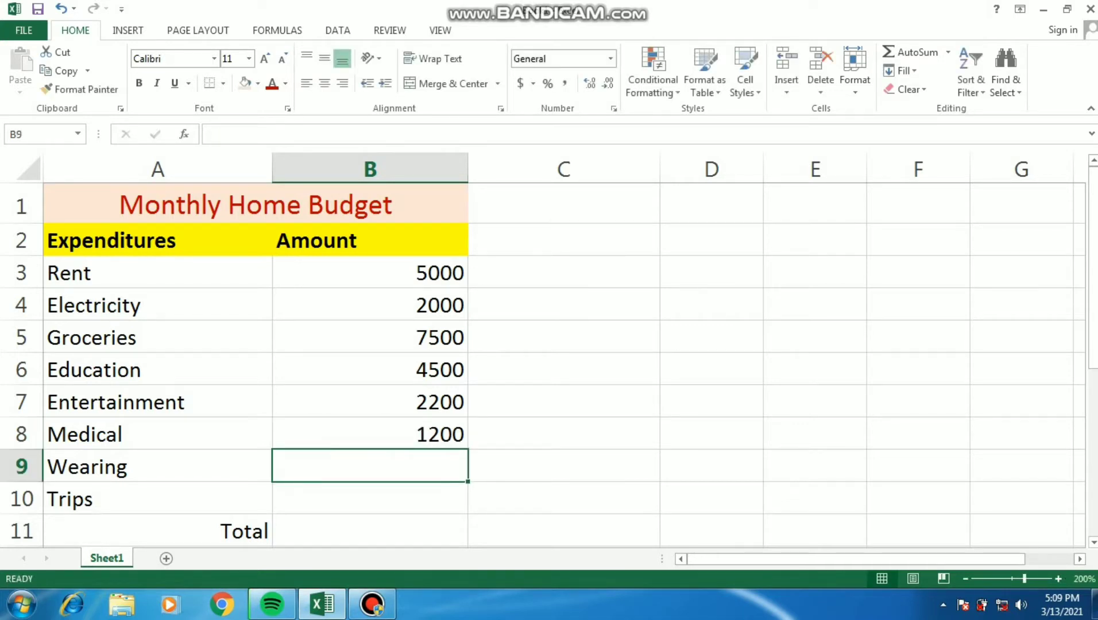
Enter the Wearing amount as 1000 in B9 and the Trips amount as 500 in B10.
type("1")
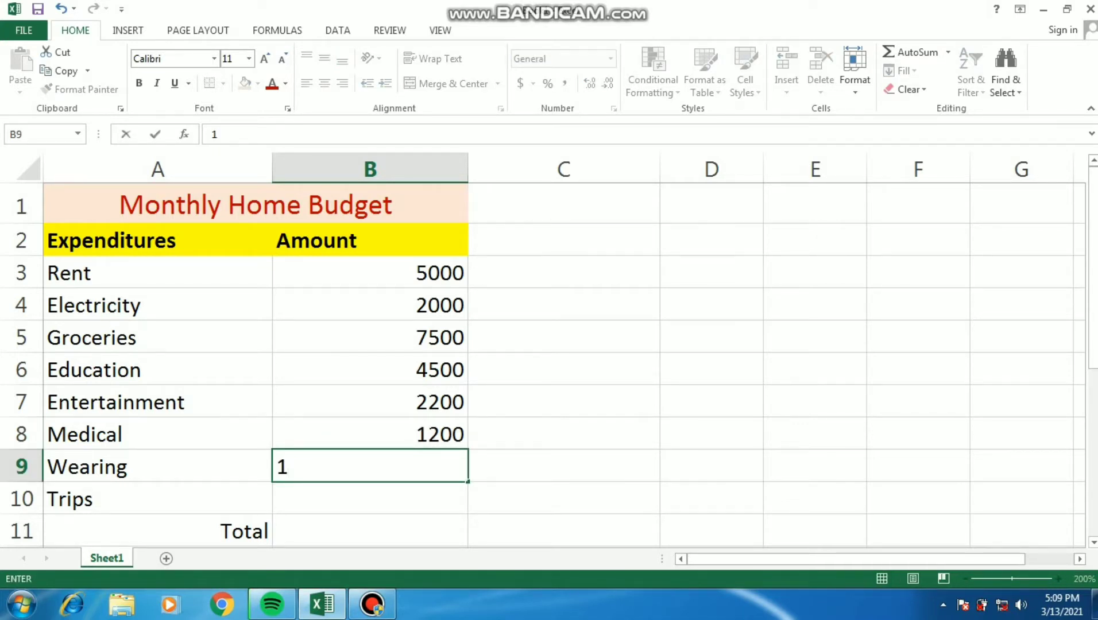
type("000")
key("Return")
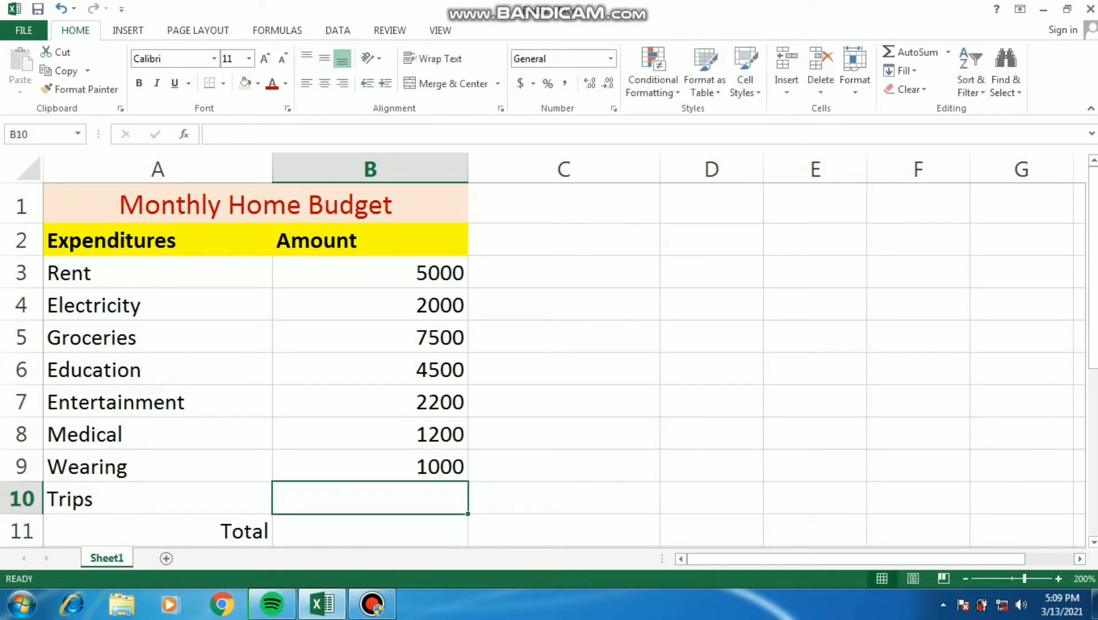
type("500")
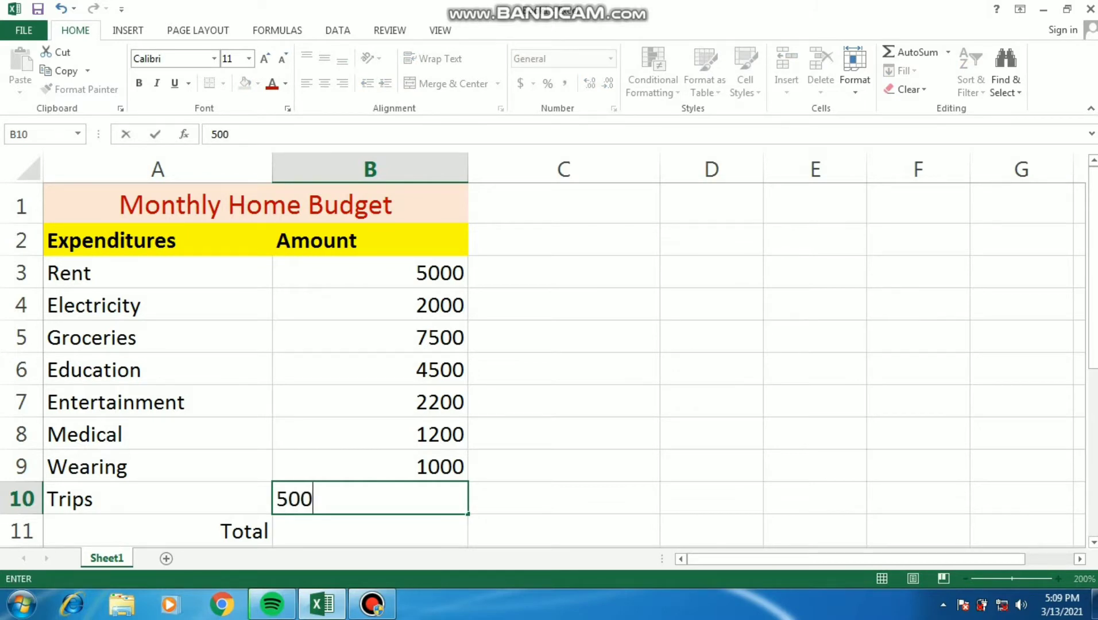
key("Return")
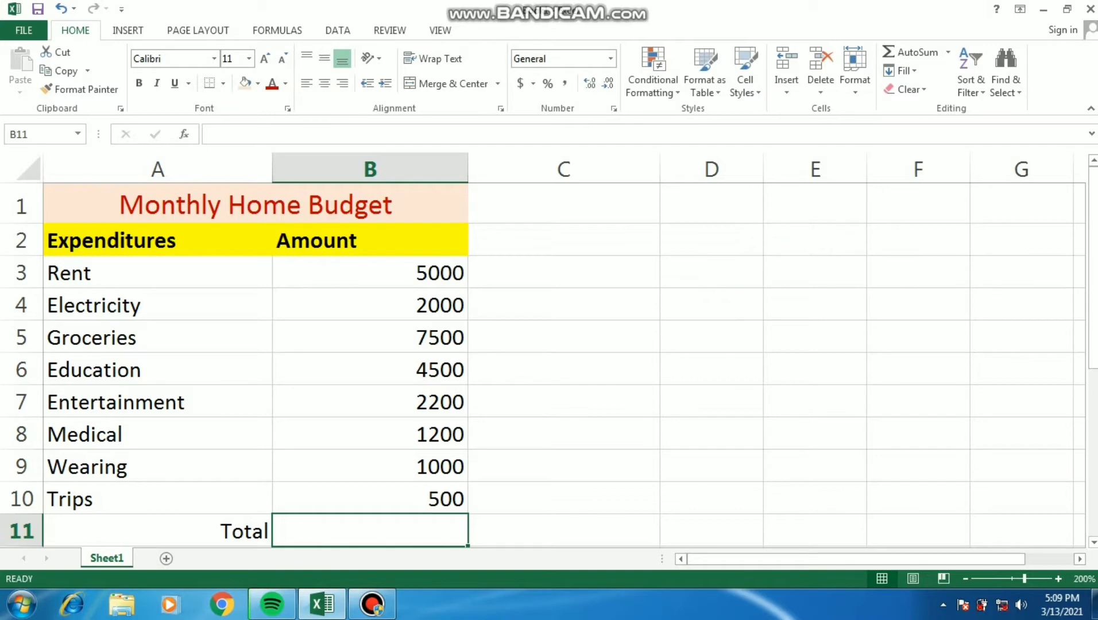
Total the expenditures in B11 with AutoSum over B3:B10 and enter 25000 as the Total Income in B12.
scroll(543, 350, "down", 2)
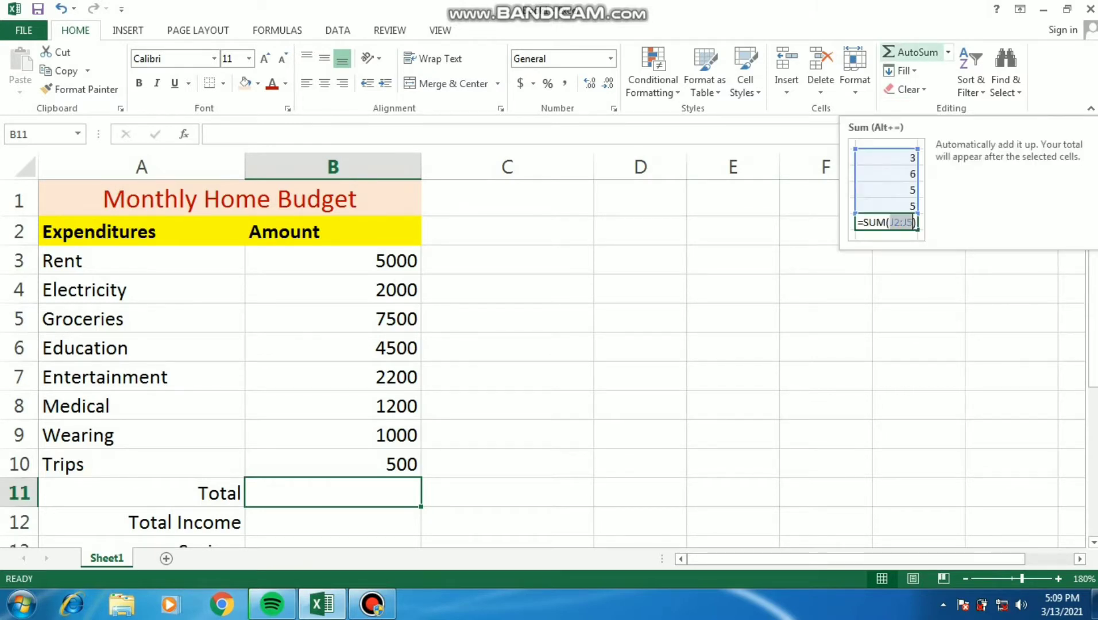
left_click(913, 52)
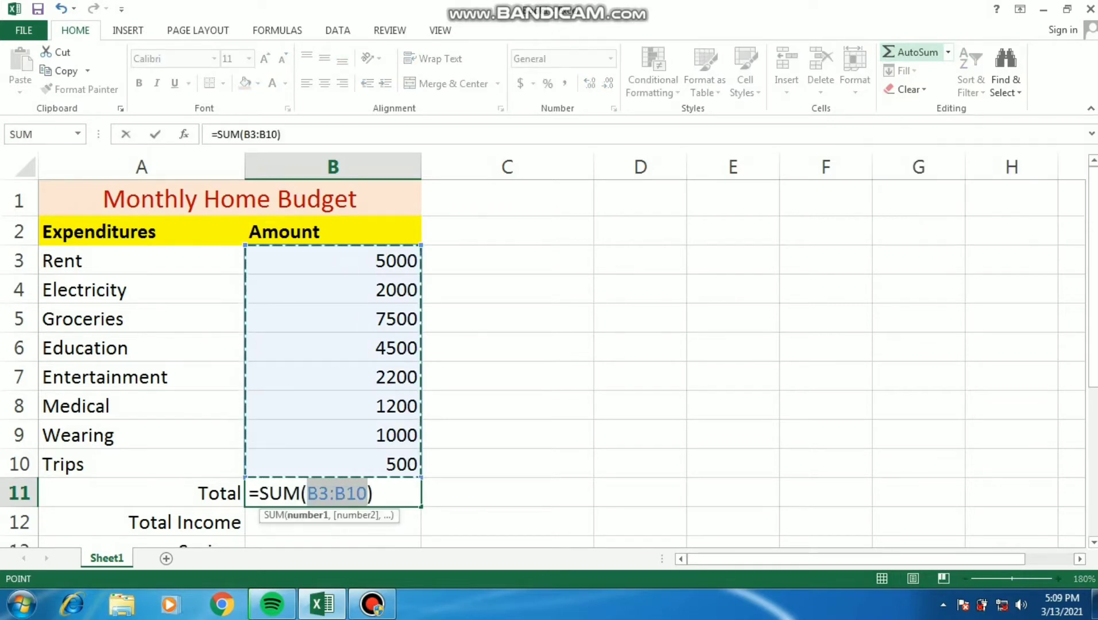
key("Return")
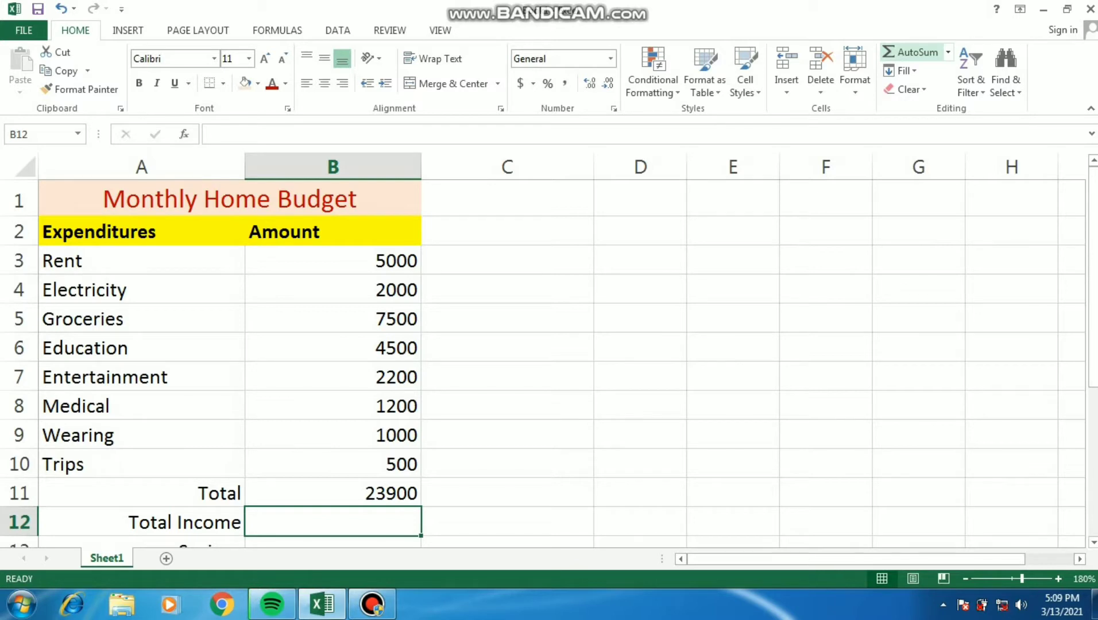
type("25000")
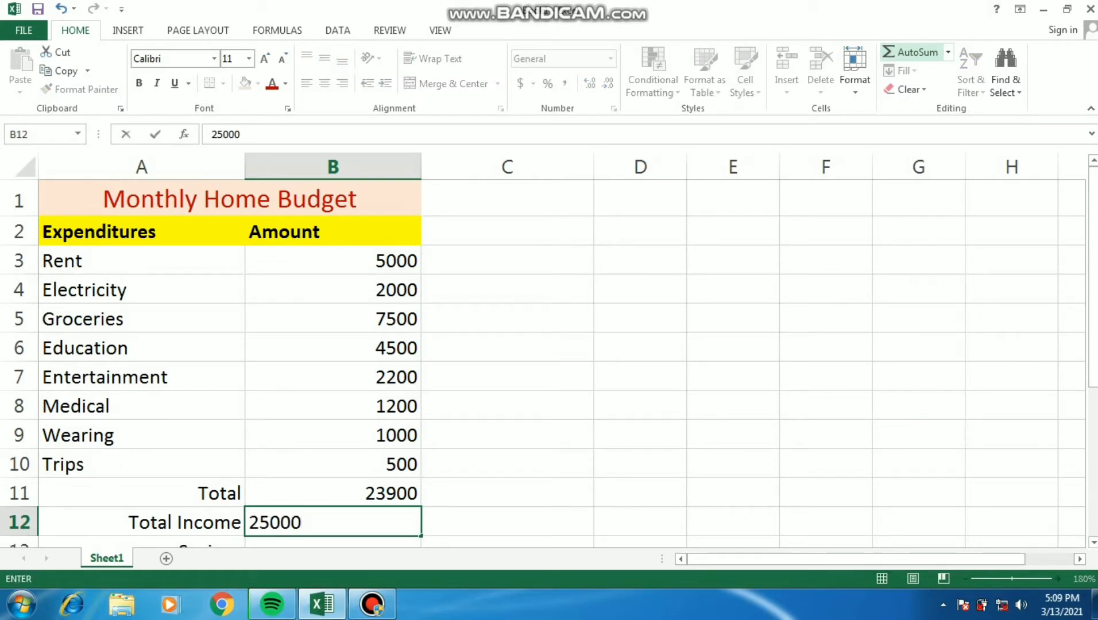
key("Return")
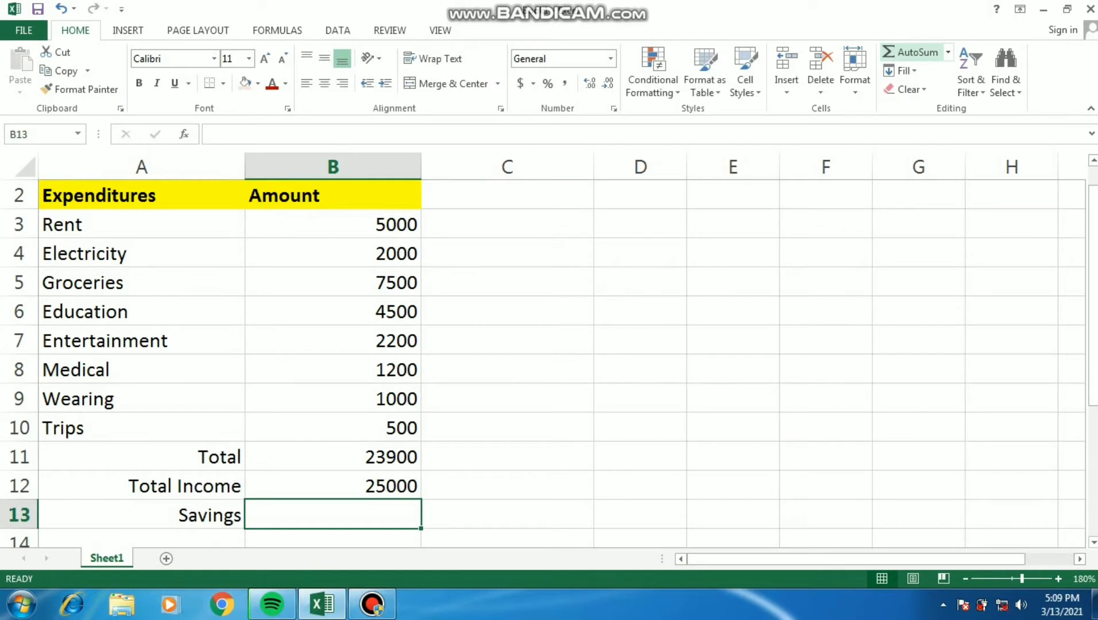
Calculate the Savings in B13 by subtracting the expenditure total from the total income with the formula =B12-B11.
type("=")
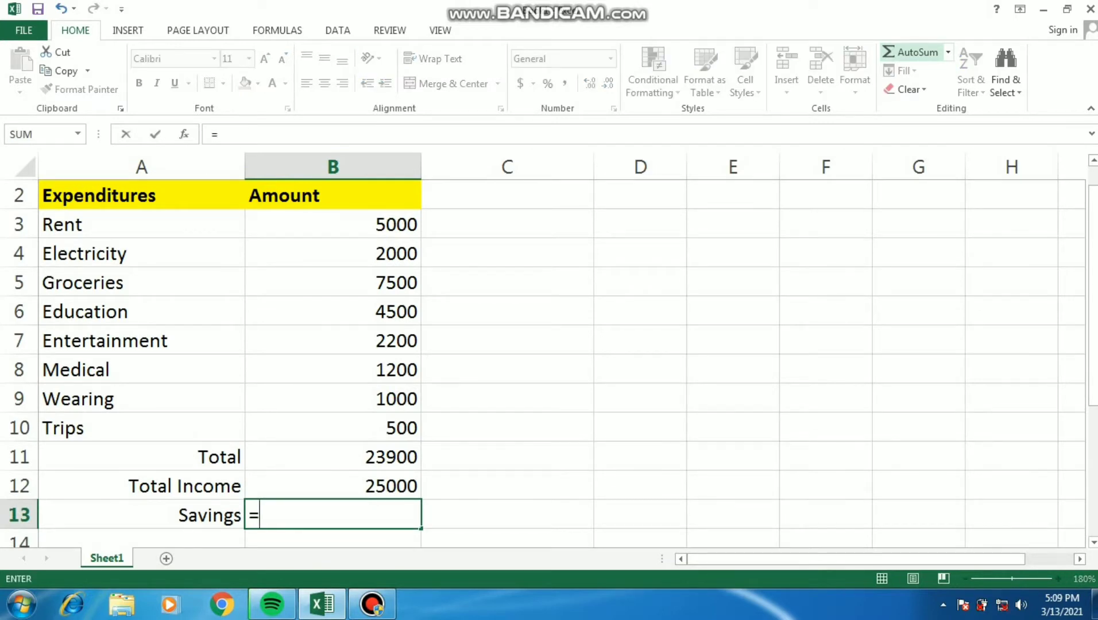
key("Up")
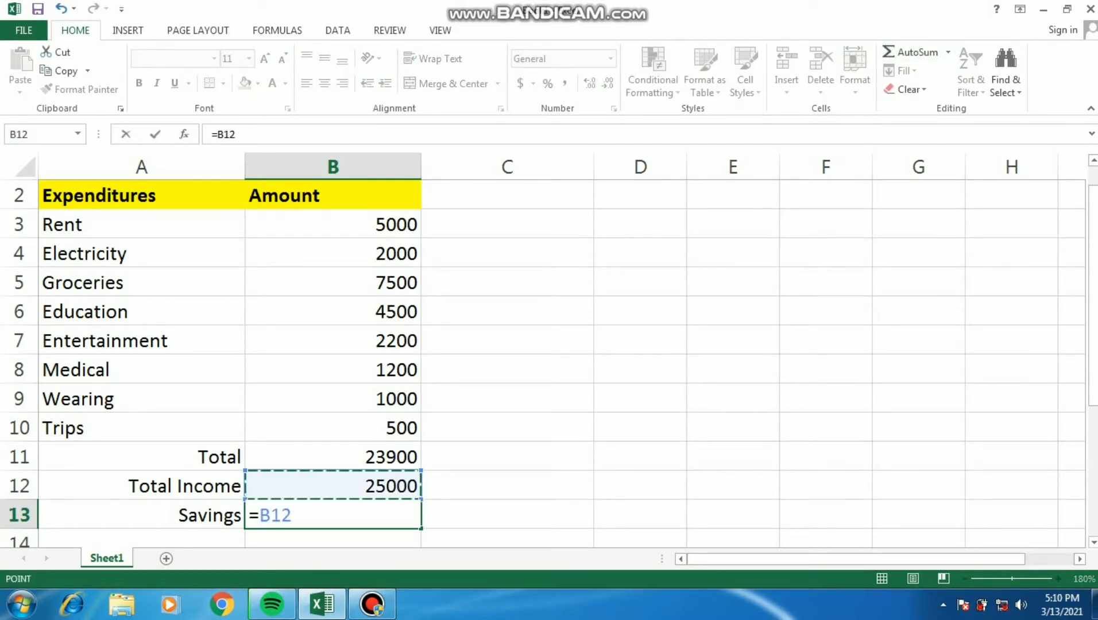
type("-")
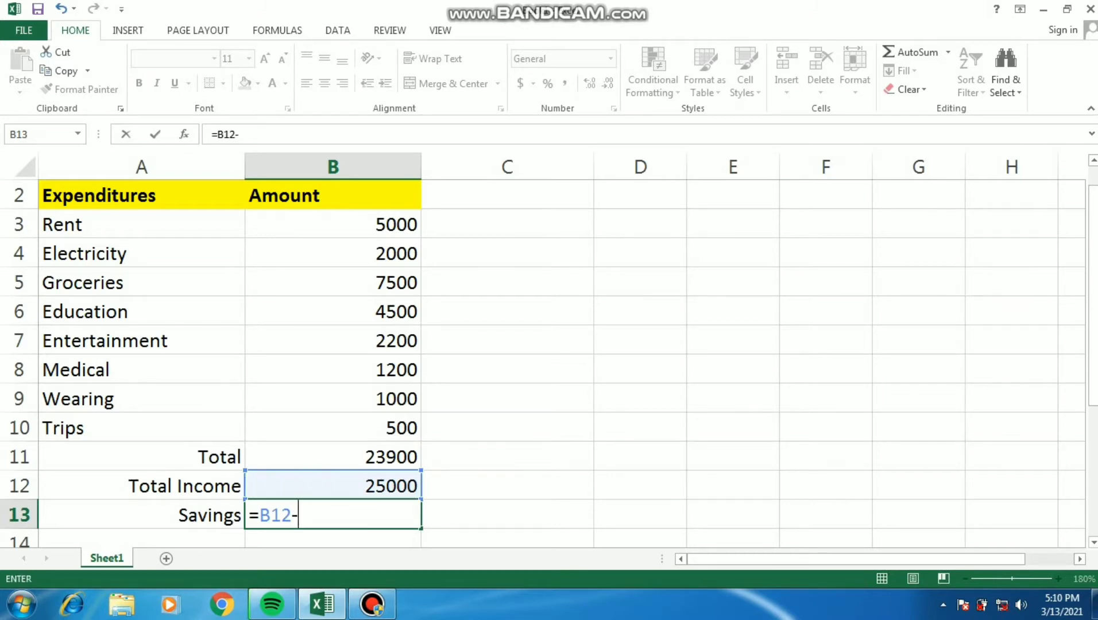
key("Up")
key("Up")
key("Return")
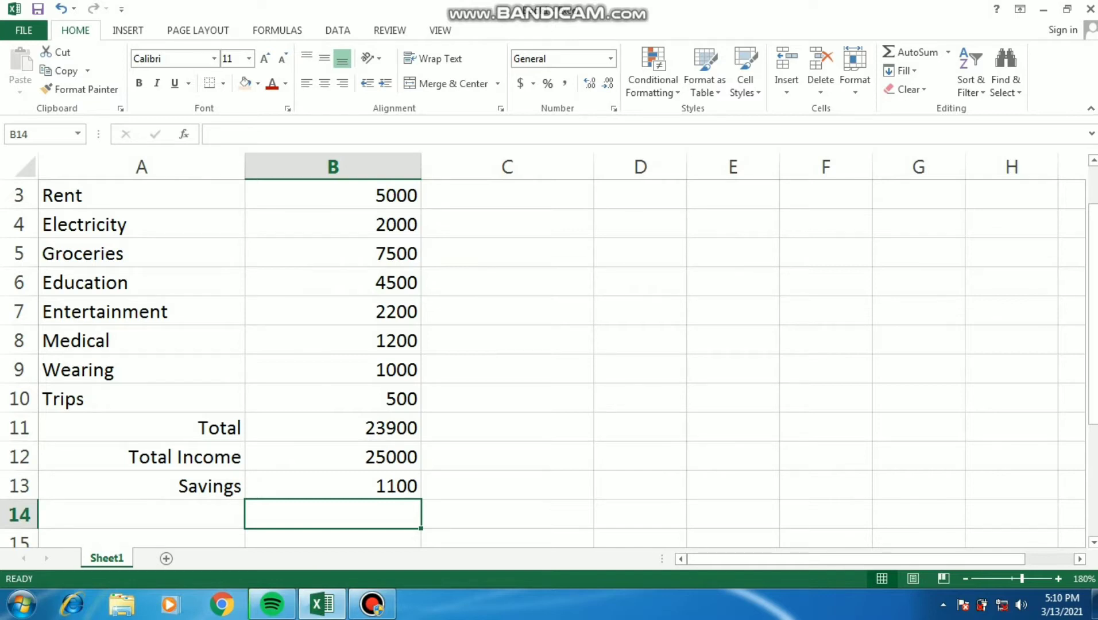
Examine the Savings formula in B13 and review the expenditure amounts and totals in the budget table.
left_click(333, 486)
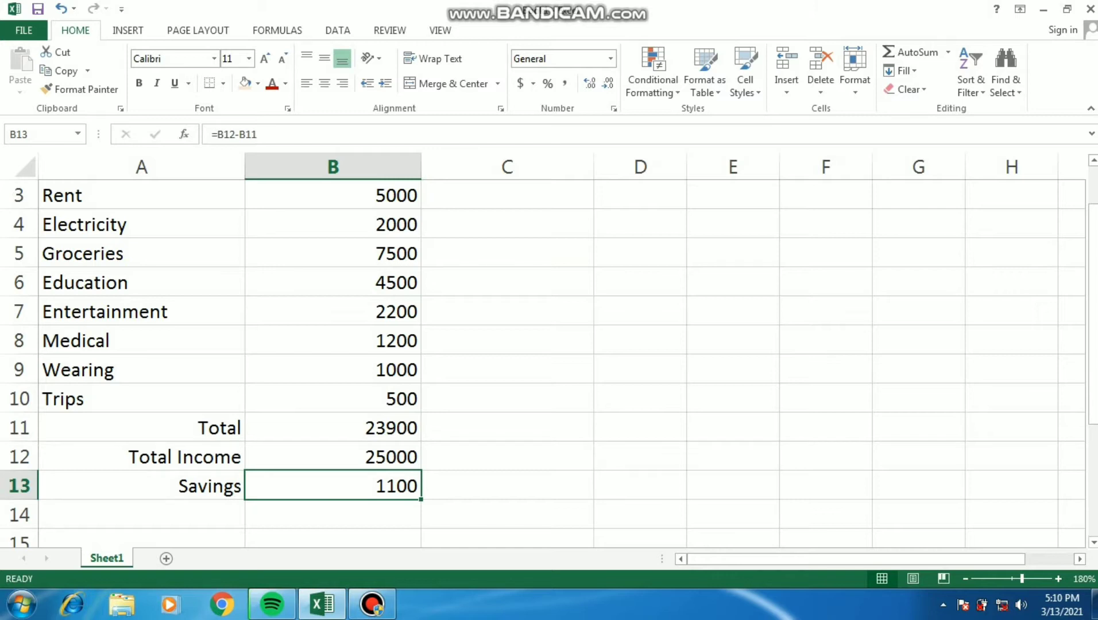
key("Down")
key("Up")
scroll(546, 344, "up", 1)
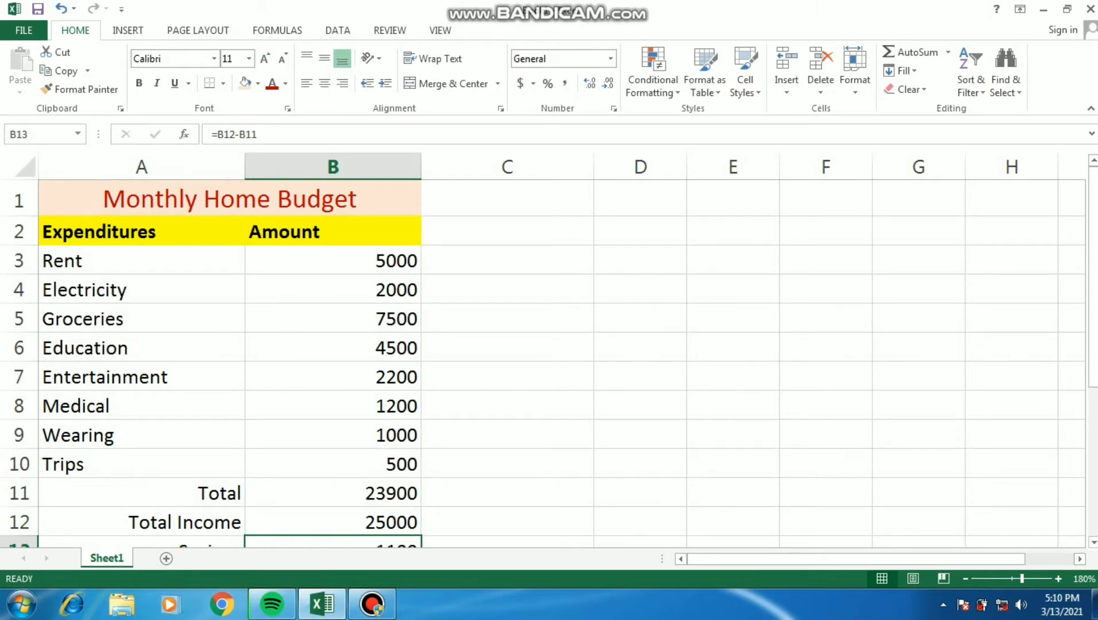
key("Up")
key("Up")
key("Up")
key("Up")
key("Up")
key("Up")
key("Up")
key("Up")
key("Up")
key("Up")
key("Down")
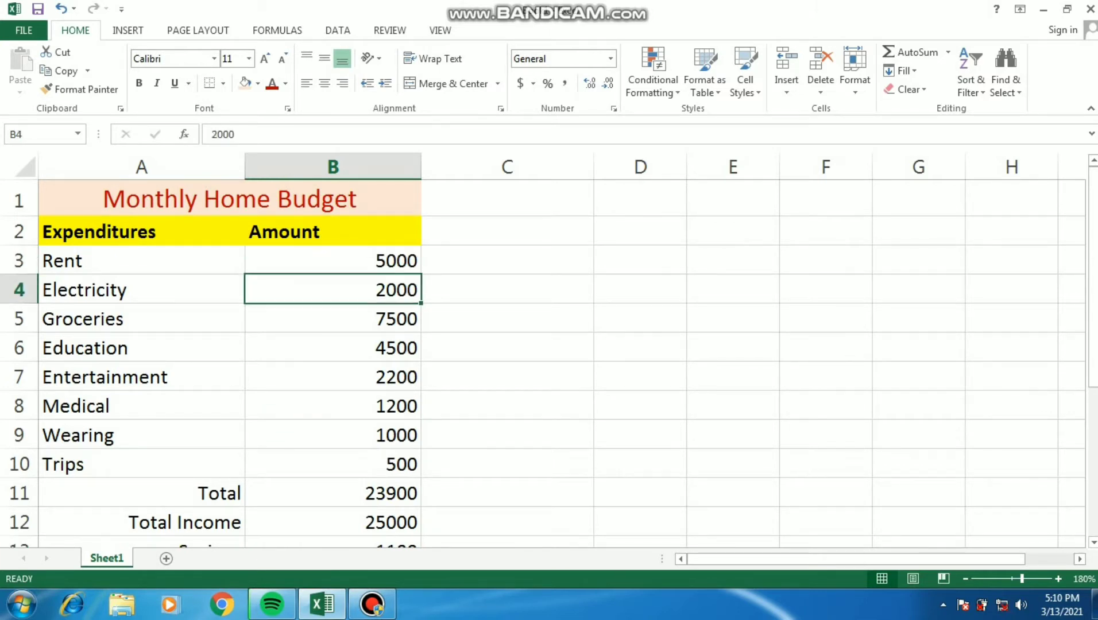
key("Down")
key("Down")
key("Down")
key("Down")
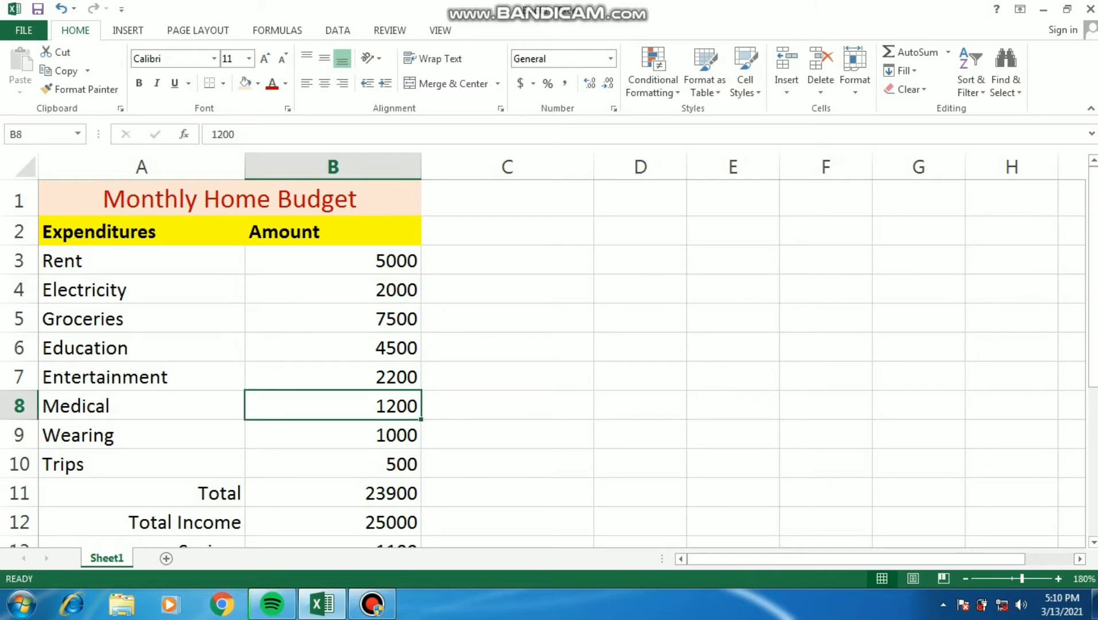
scroll(545, 356, "down", 1)
scroll(546, 356, "up", 1)
scroll(545, 356, "down", 1)
scroll(546, 355, "up", 1)
scroll(545, 356, "down", 1)
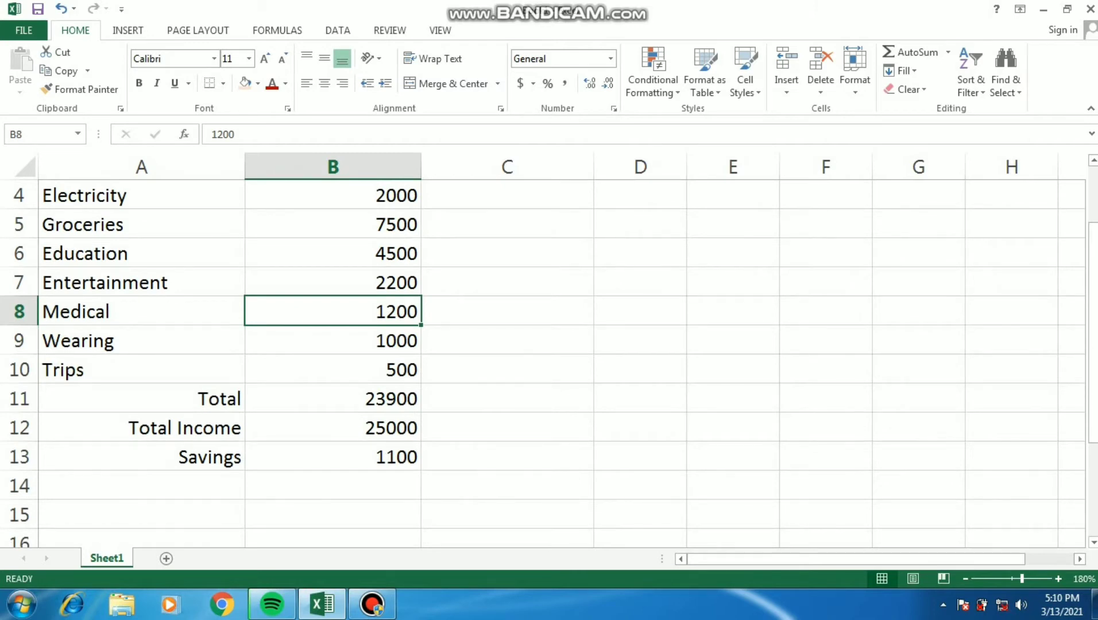
Set the Entertainment amount in B7 to 1200 and check the recalculated Total and Savings.
left_click(333, 282)
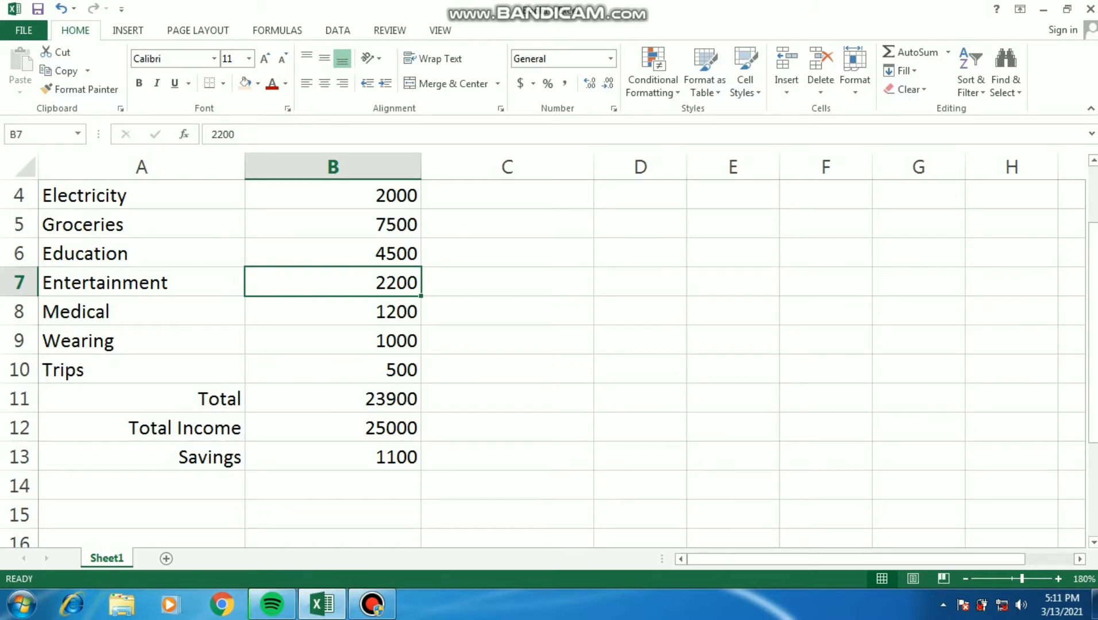
type("1200")
key("Return")
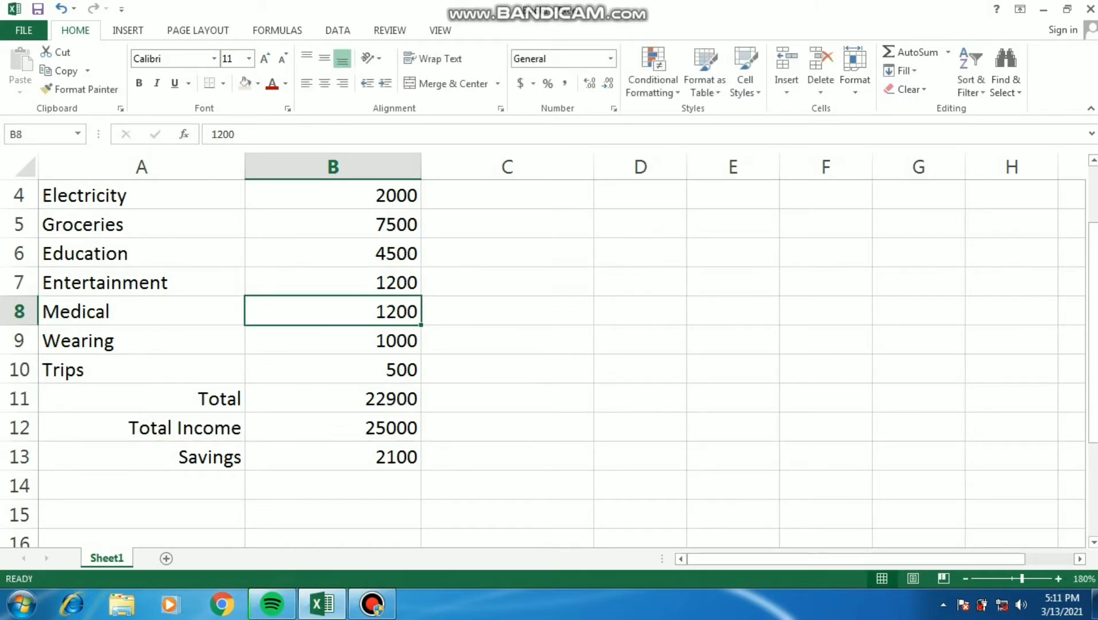
key("Down")
key("Down")
key("Down")
key("Down")
Set the Entertainment amount in B7 to 2300.
key("Up")
key("Up")
key("Up")
key("Up")
key("Up")
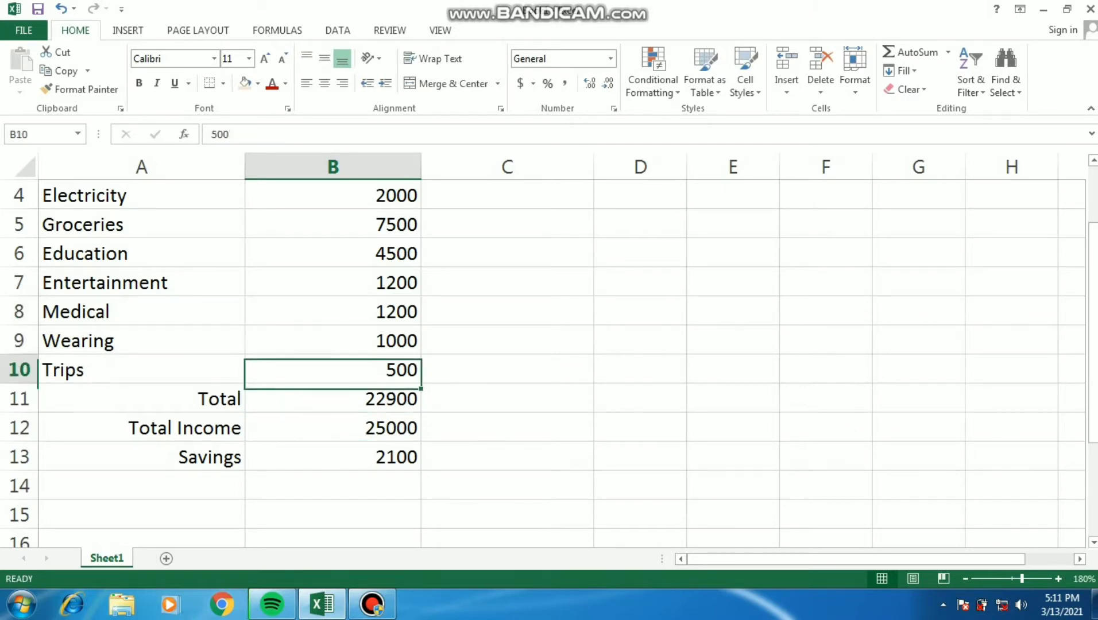
key("Up")
key("Down")
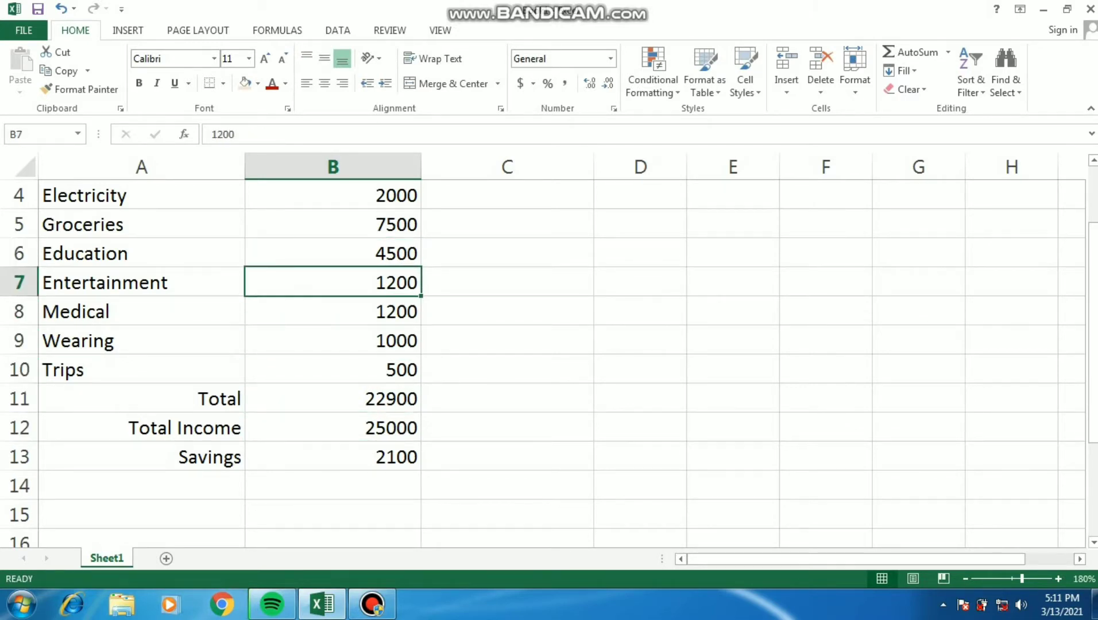
type("233")
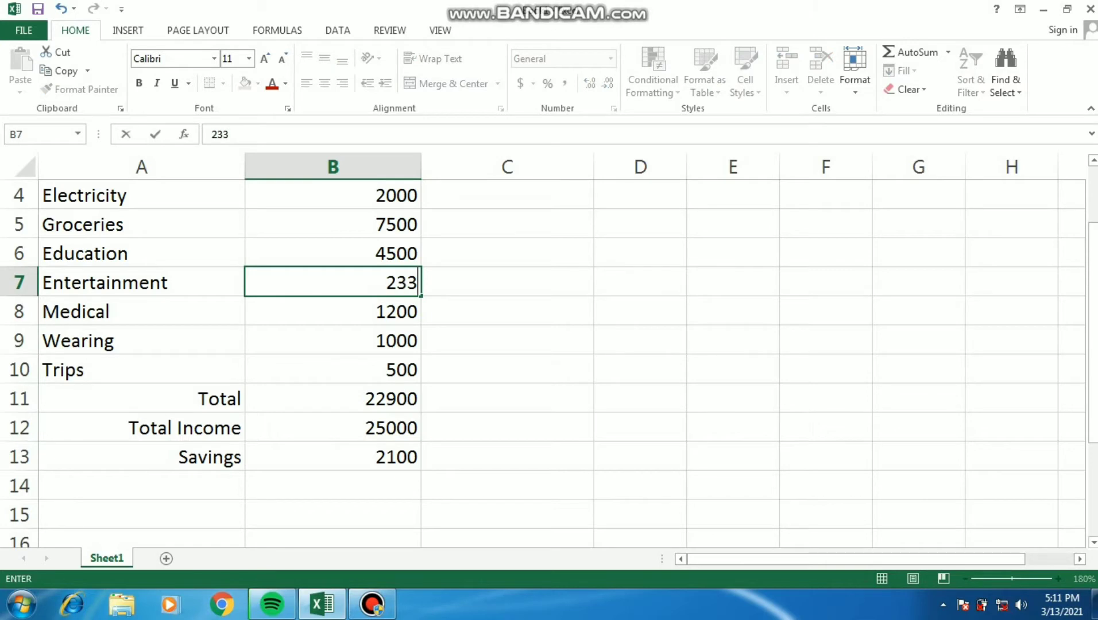
key("BackSpace")
type("00")
key("Return")
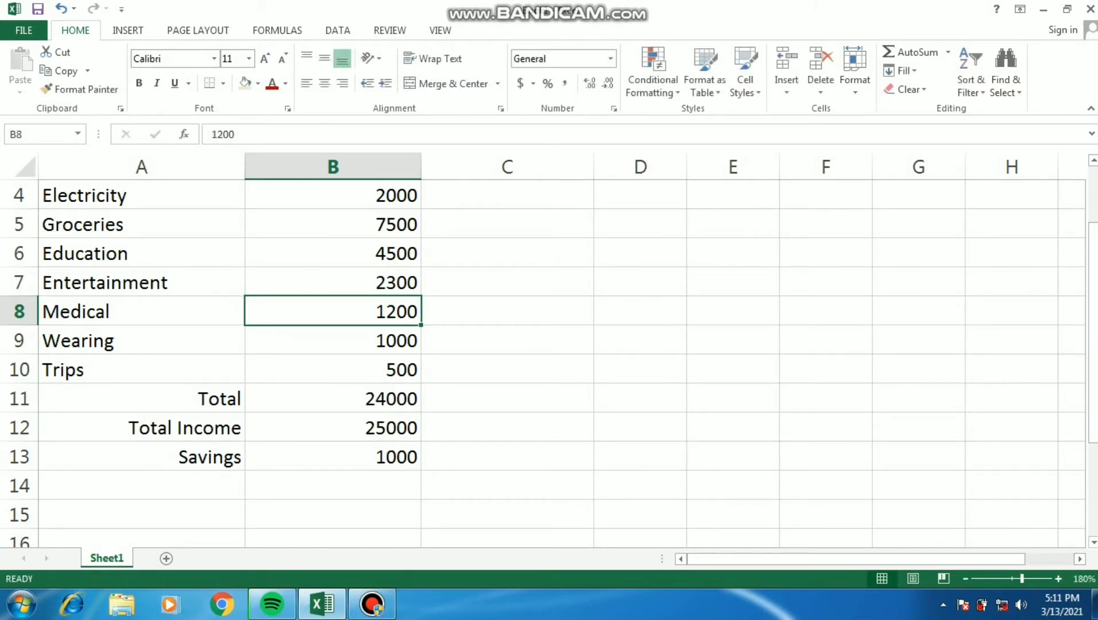
Try an Entertainment amount of 1300 in B7 and undo that change.
left_click(332, 282)
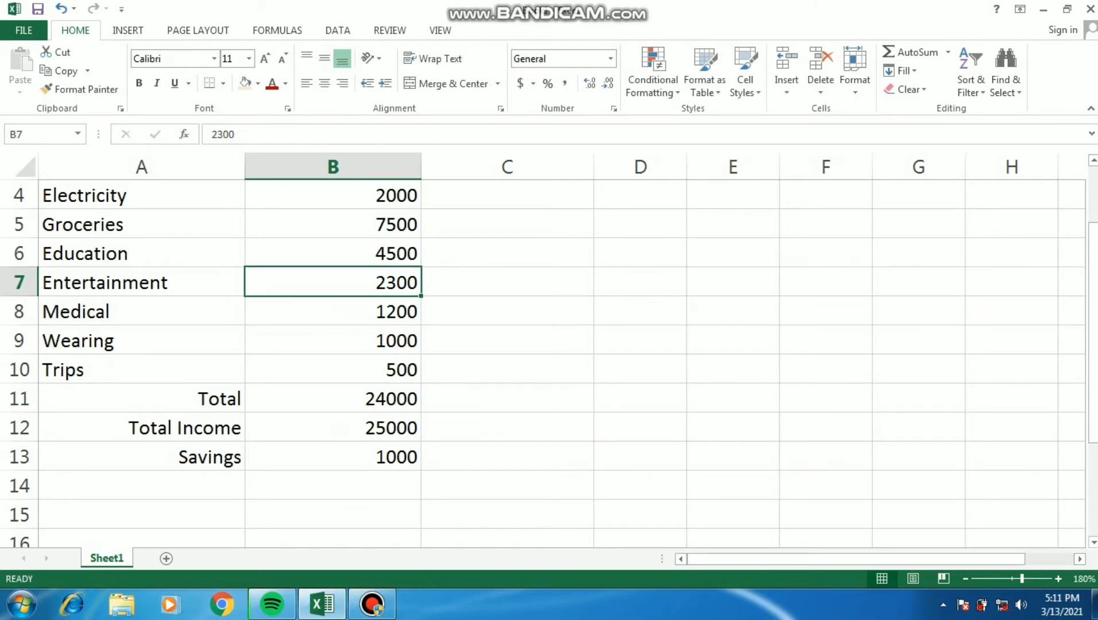
type("1300")
key("Return")
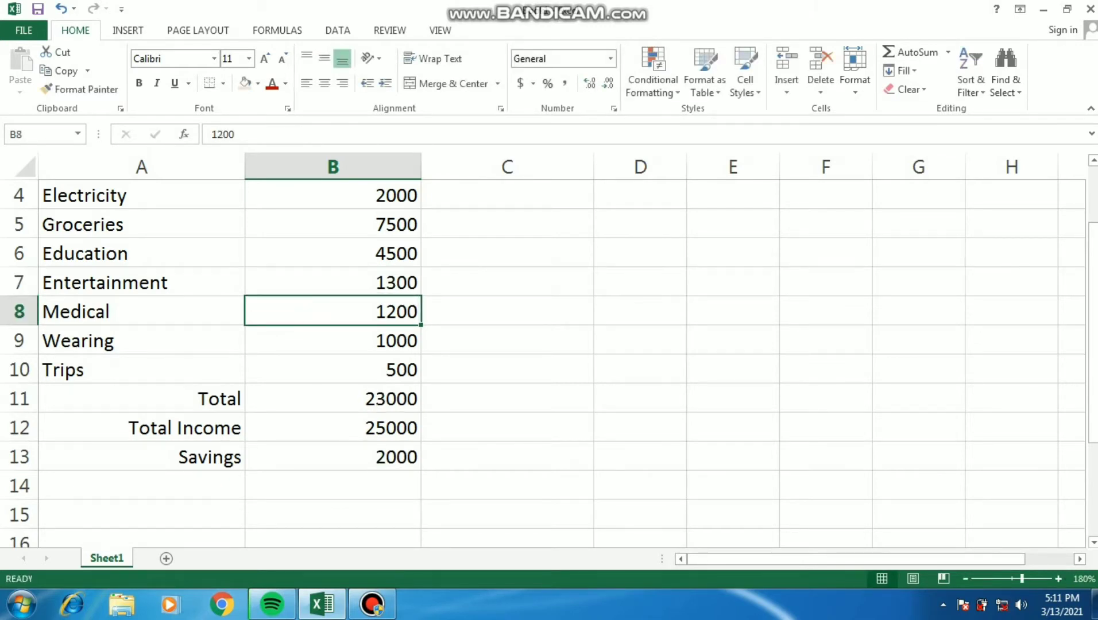
left_click(333, 282)
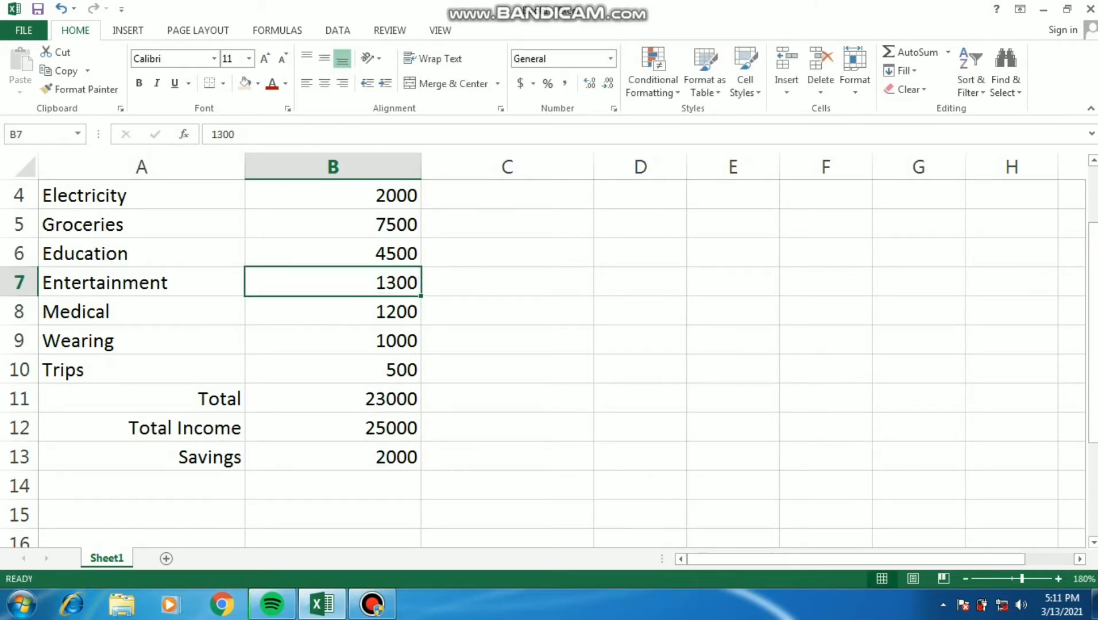
key("ctrl+z")
Edit the Electricity amount in B4 to 2150.
double_click(407, 195)
key("BackSpace")
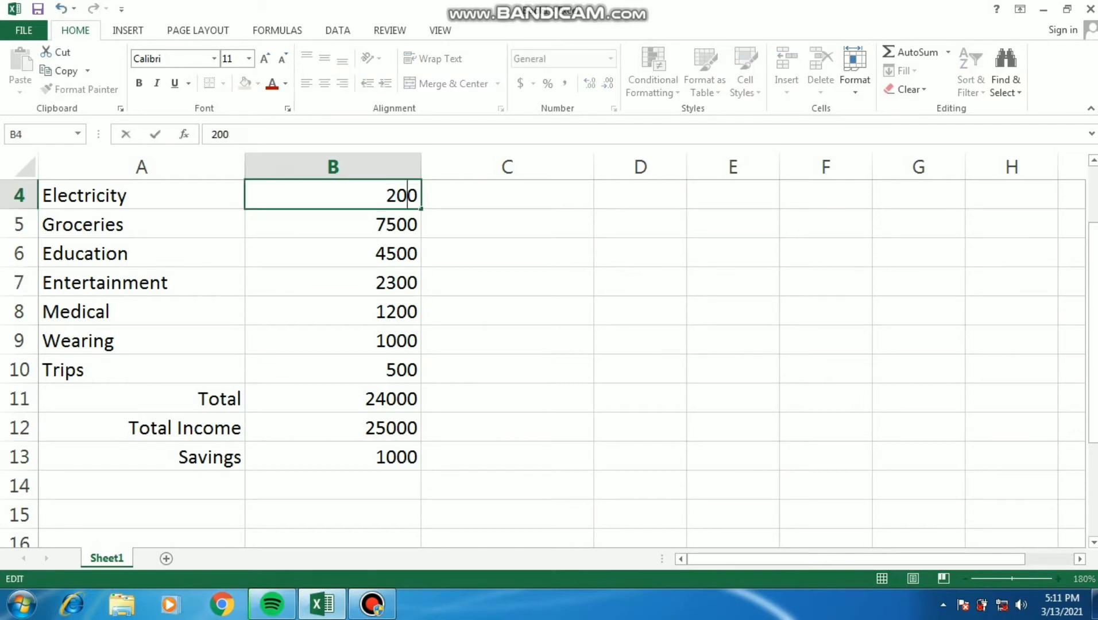
key("BackSpace")
type("15")
key("Return")
key("Return")
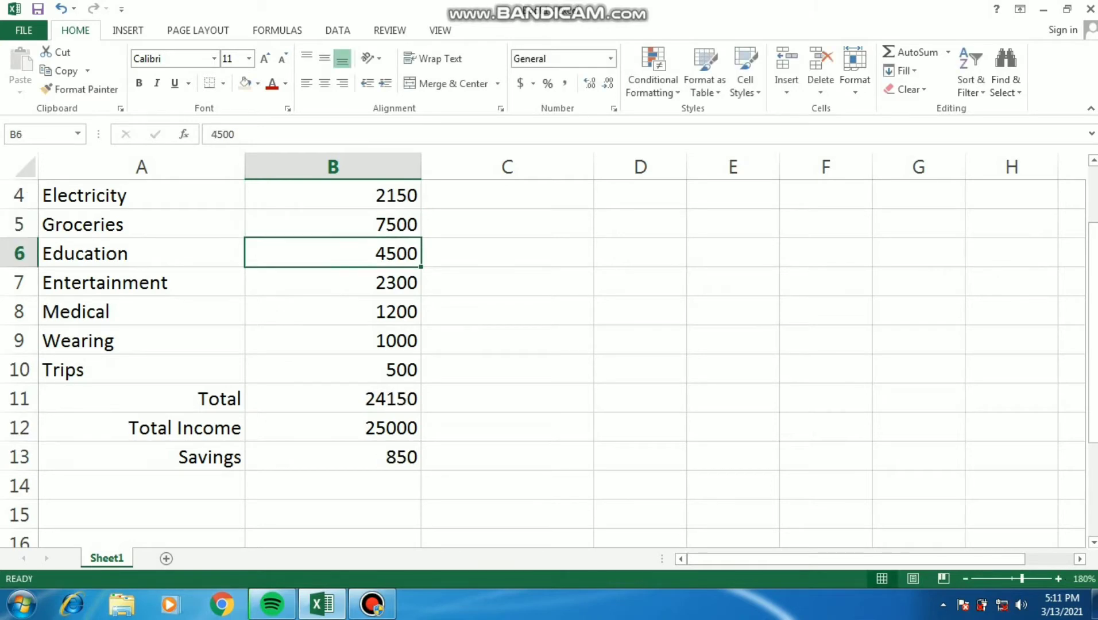
Set the Medical amount in B8 to 1123.
key("Return")
key("Return")
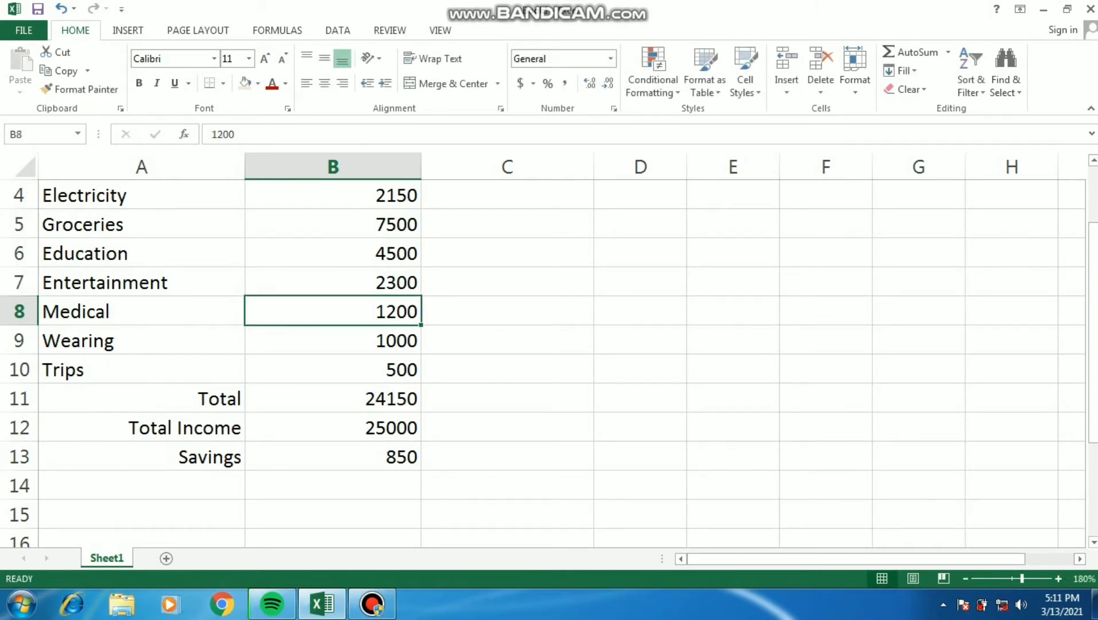
type("1123")
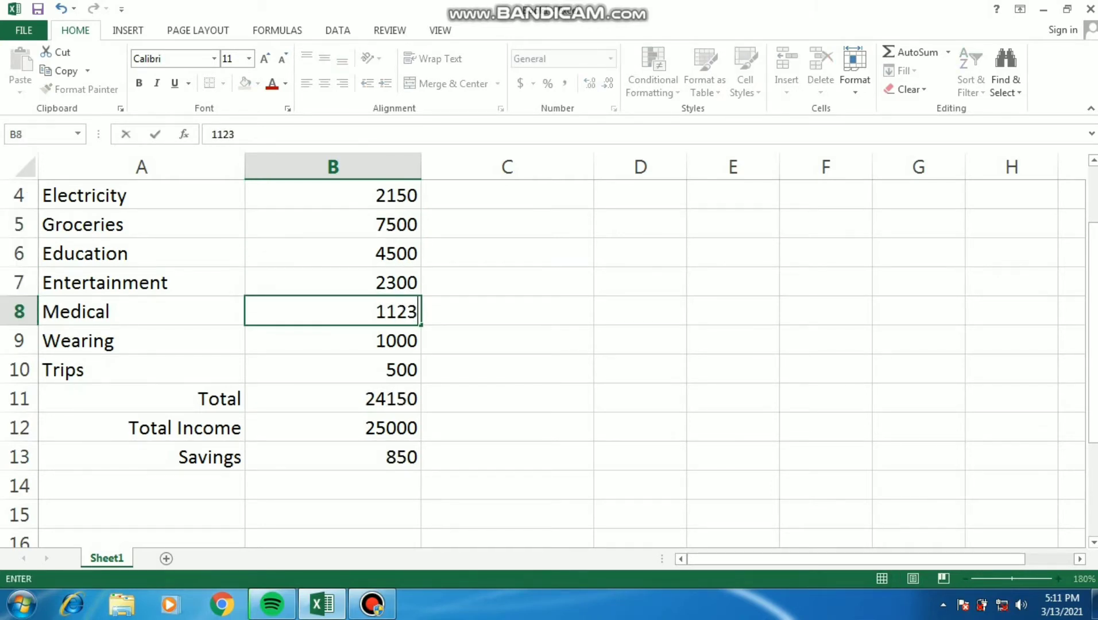
key("Return")
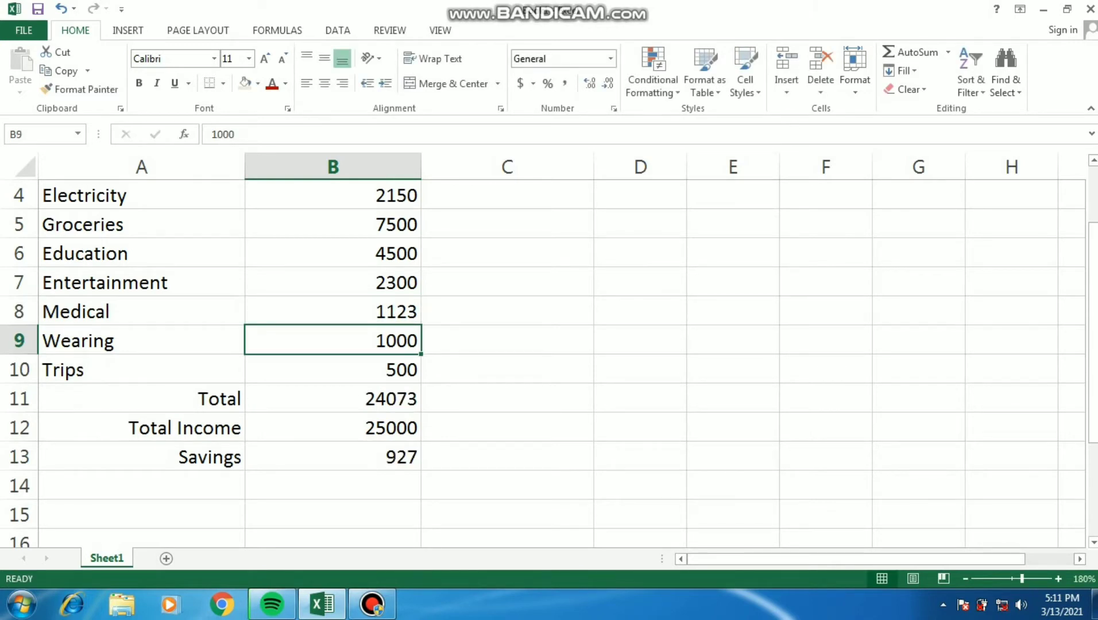
Set the Entertainment amount in B7 to 1250.
key("Up")
key("Up")
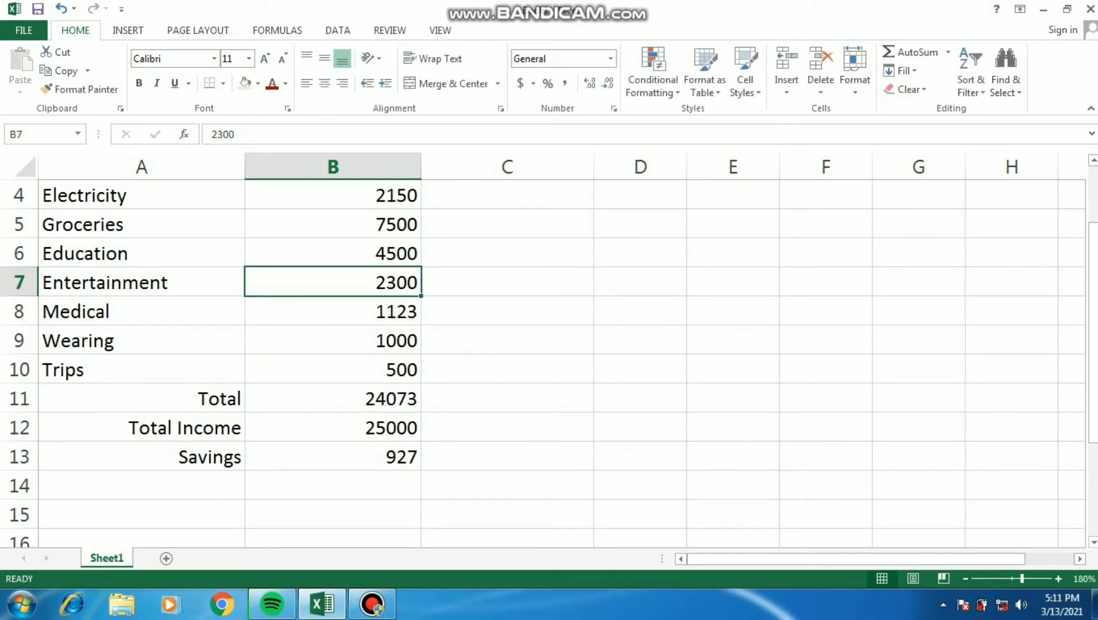
type("1250")
key("Return")
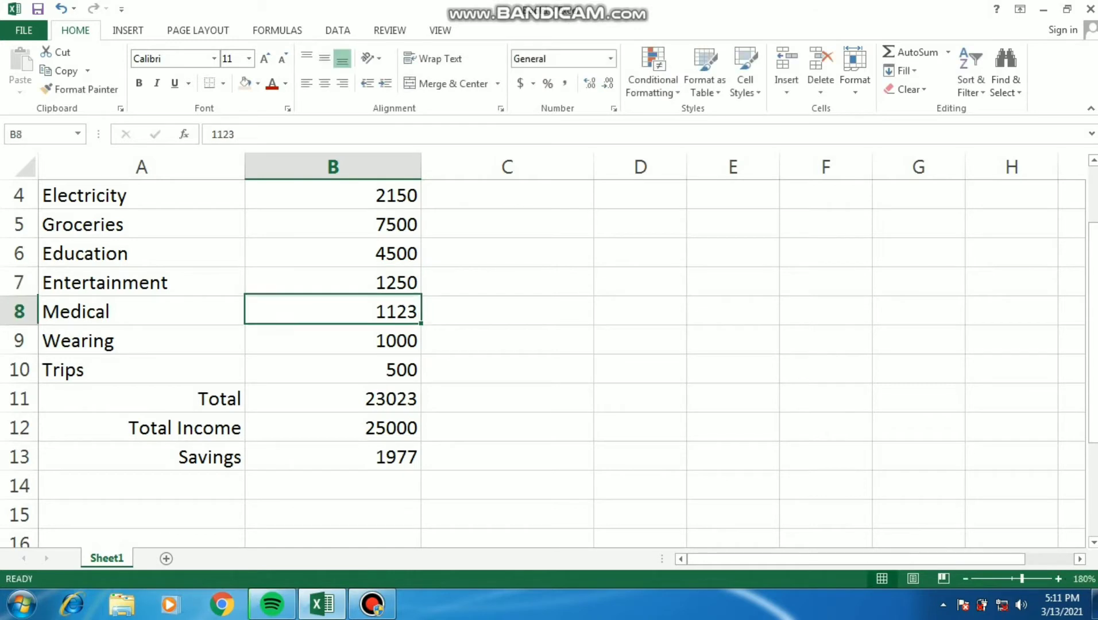
key("Return")
Clear the Savings formula in B13 and undo the deletion.
key("Down")
key("Down")
key("Down")
key("Down")
key("Down")
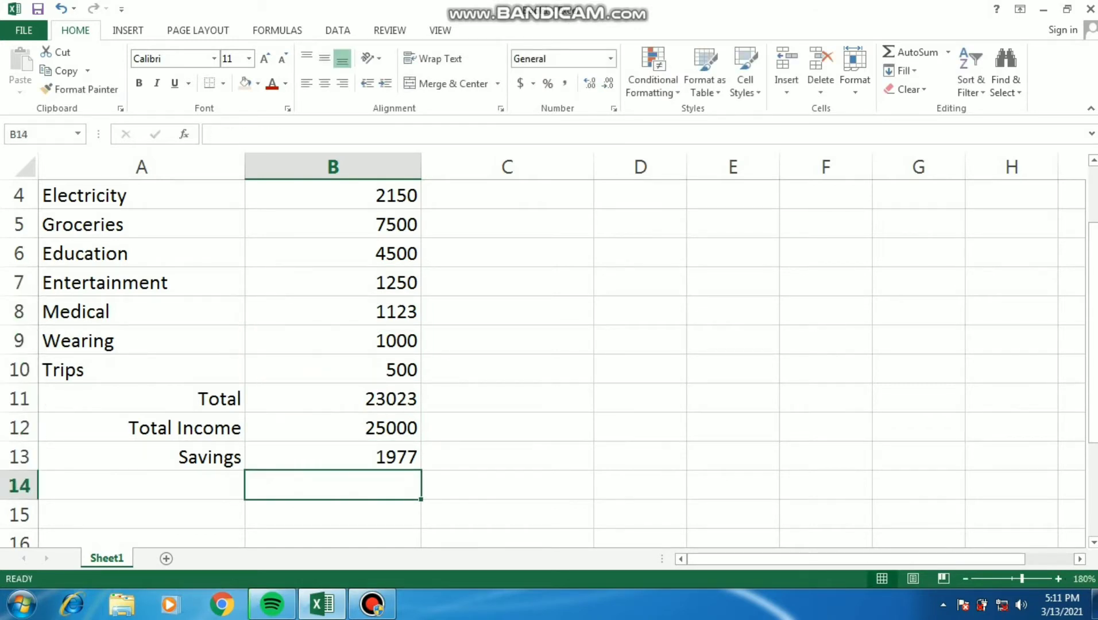
key("Up")
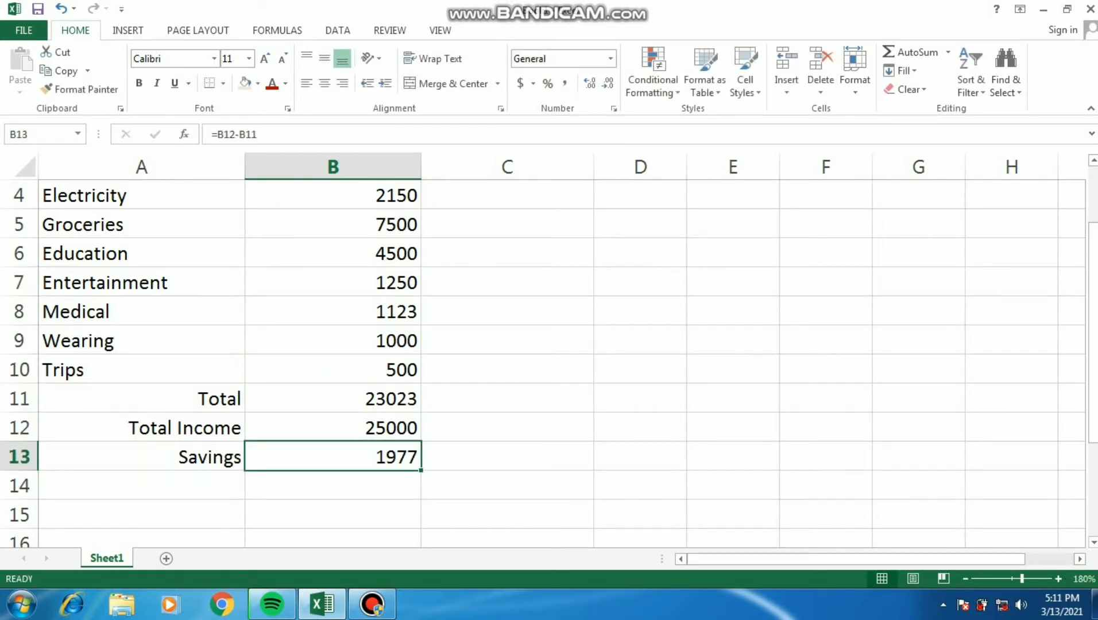
key("Delete")
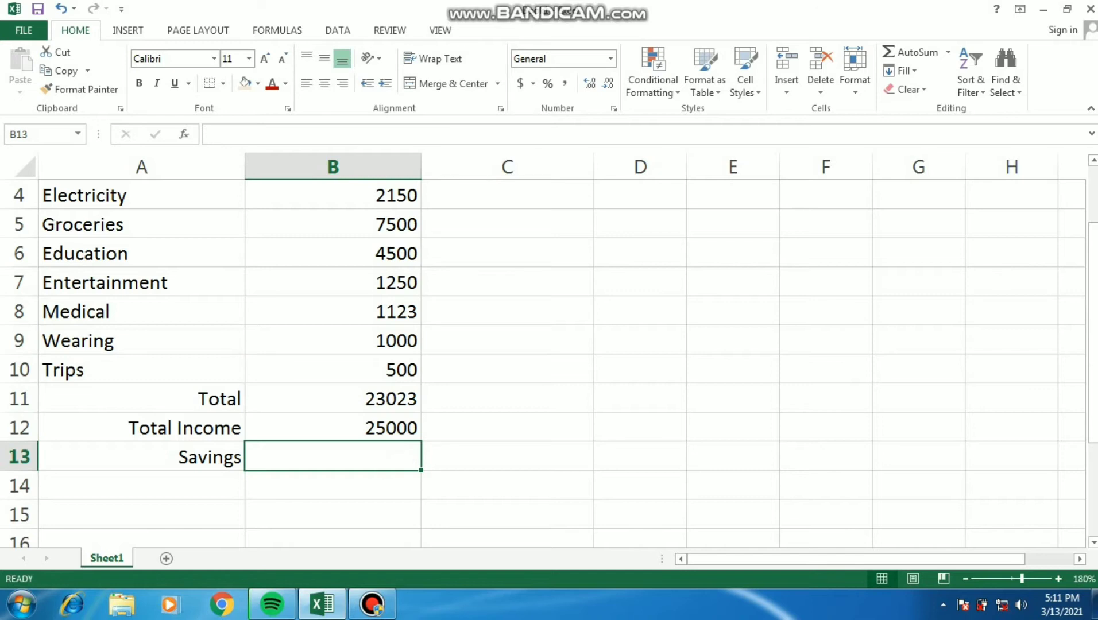
key("ctrl+z")
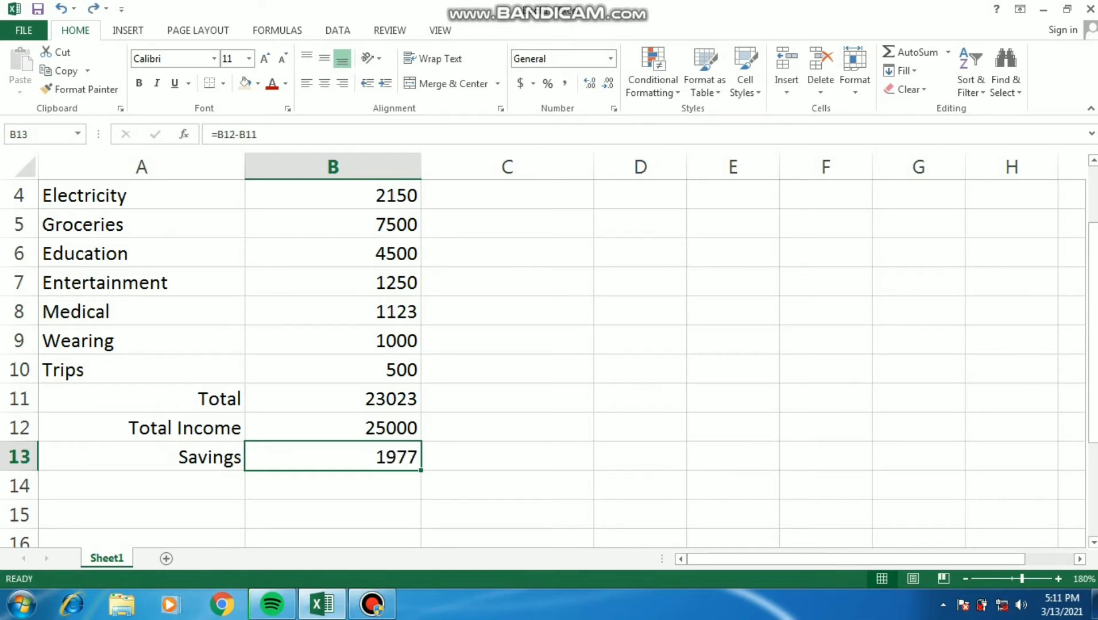
scroll(549, 356, "up", 1)
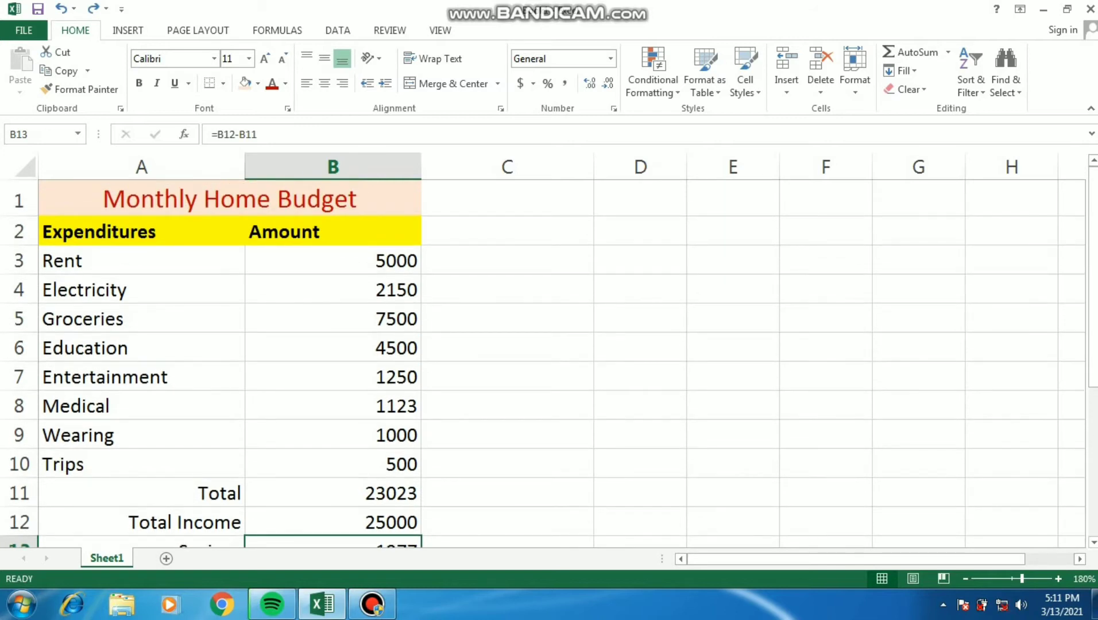
scroll(549, 356, "down", 1)
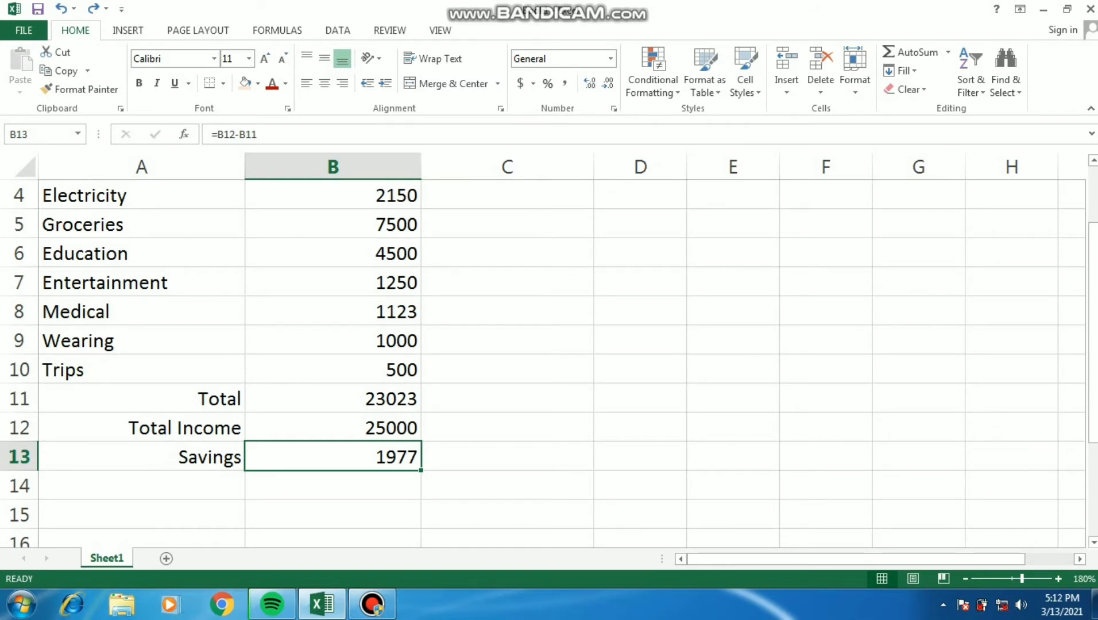
Edit the Entertainment amount in B7 to 2250 and check the recalculated Savings in B13.
key("Up")
key("Up")
key("Up")
key("Up")
key("Up")
key("Up")
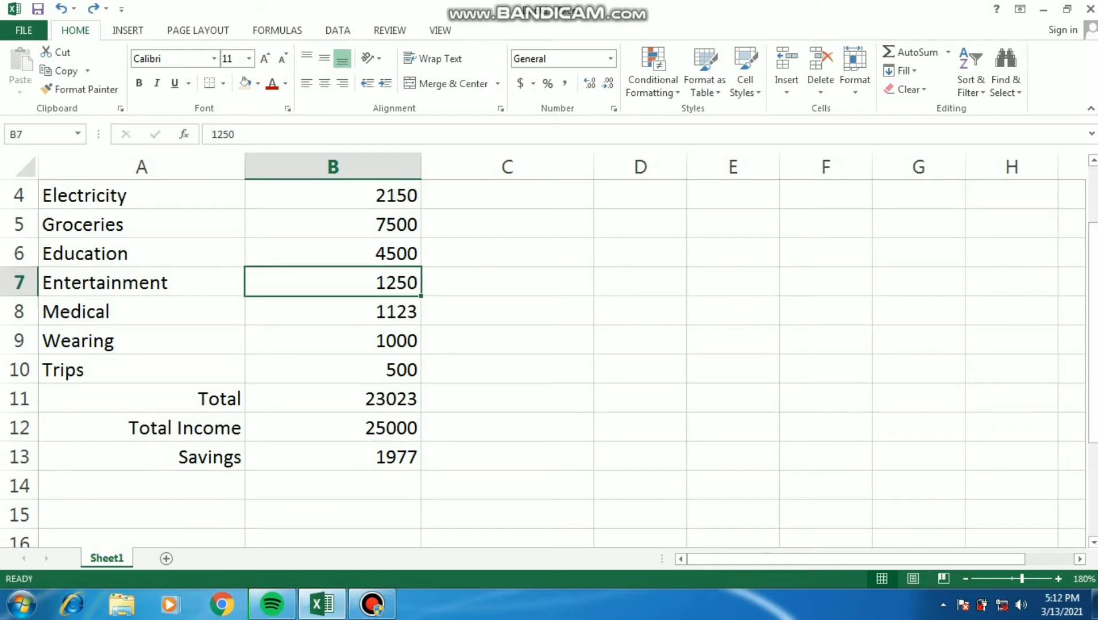
double_click(385, 282)
key("BackSpace")
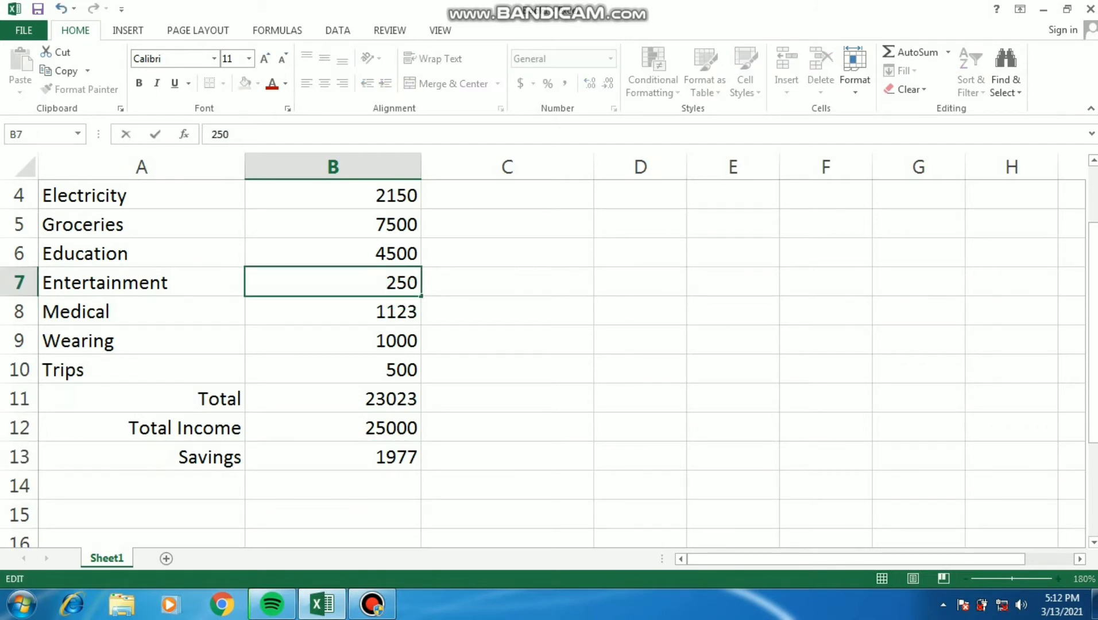
type("2")
key("Return")
key("Down")
key("Down")
key("Down")
key("Down")
key("Down")
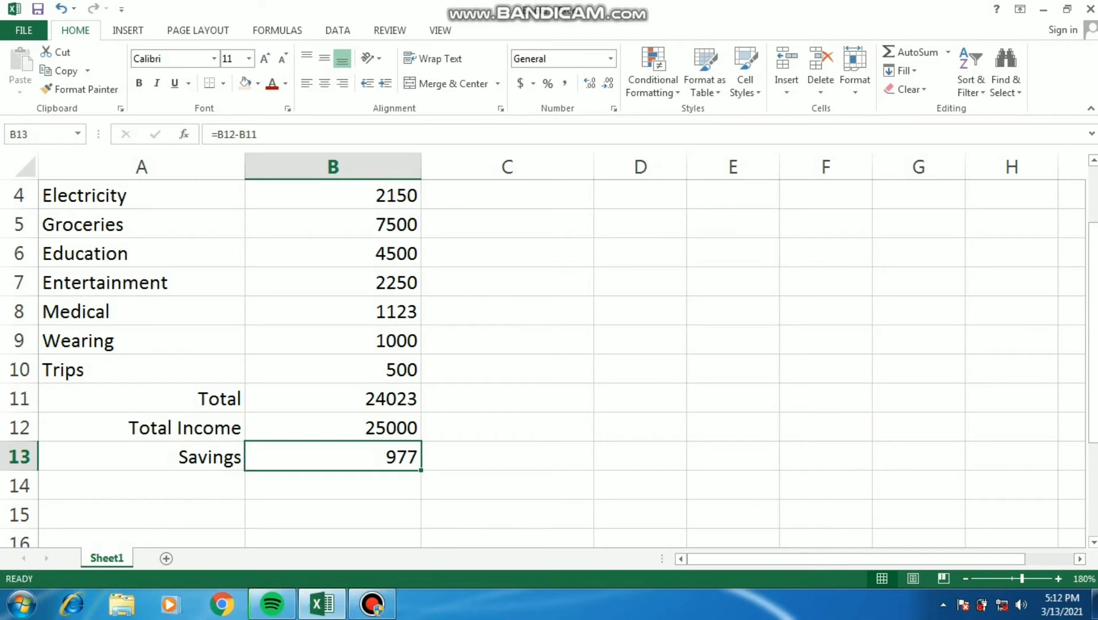
scroll(549, 356, "up", 1)
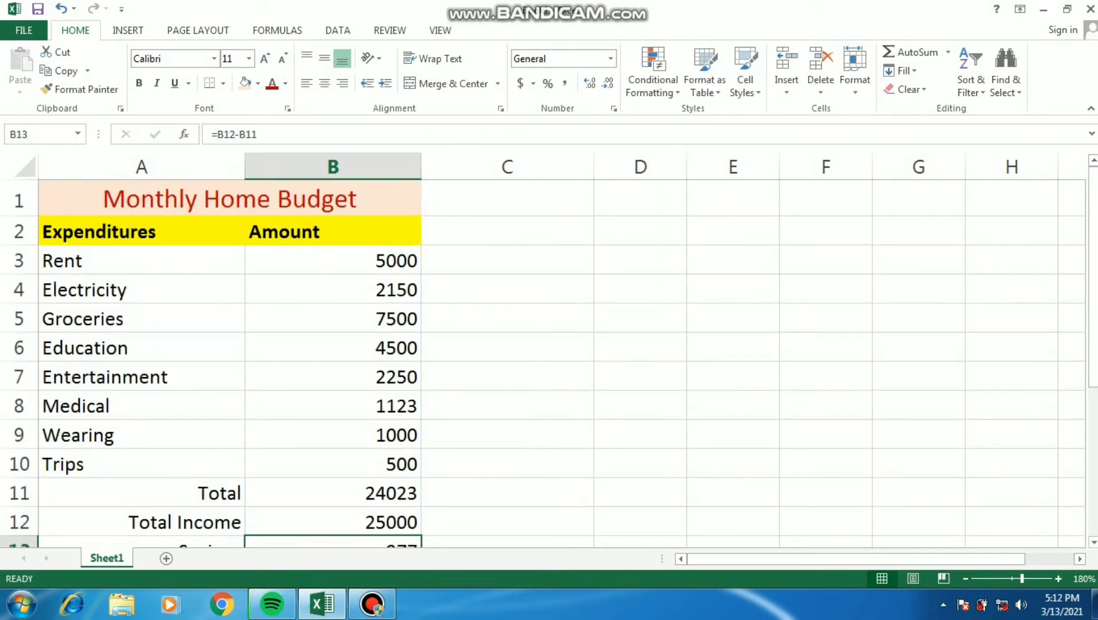
scroll(548, 356, "down", 1)
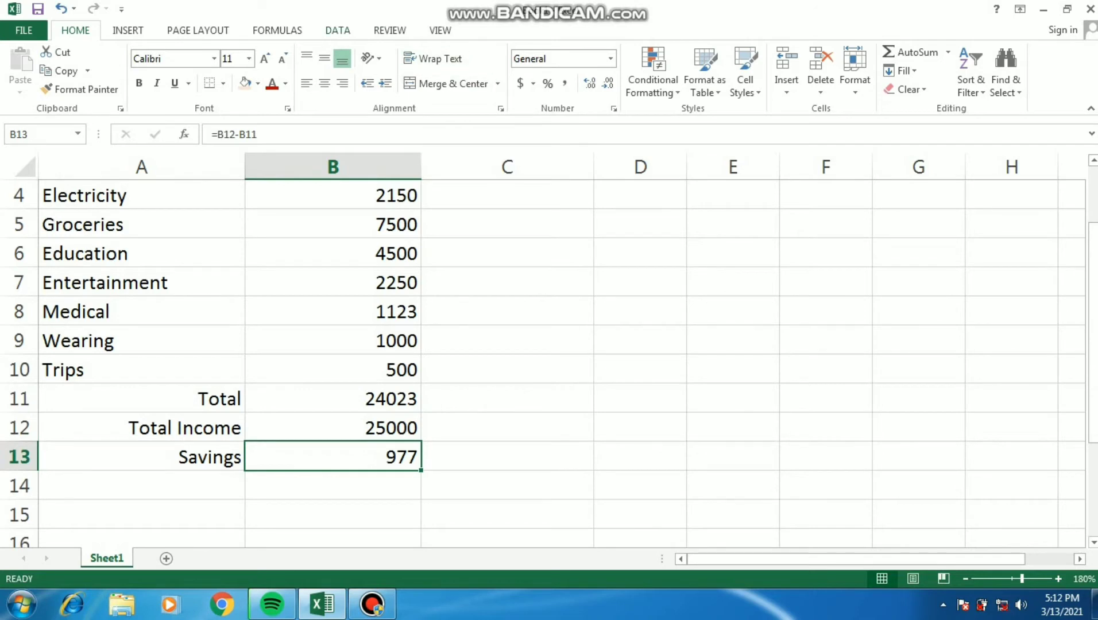
left_click(337, 31)
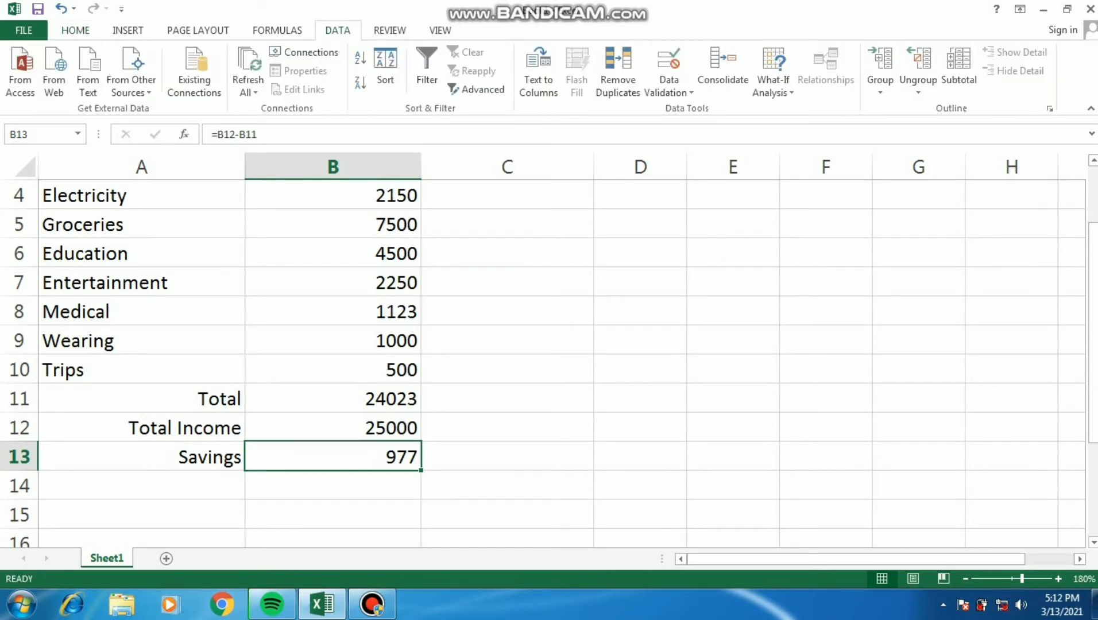
left_click(507, 456)
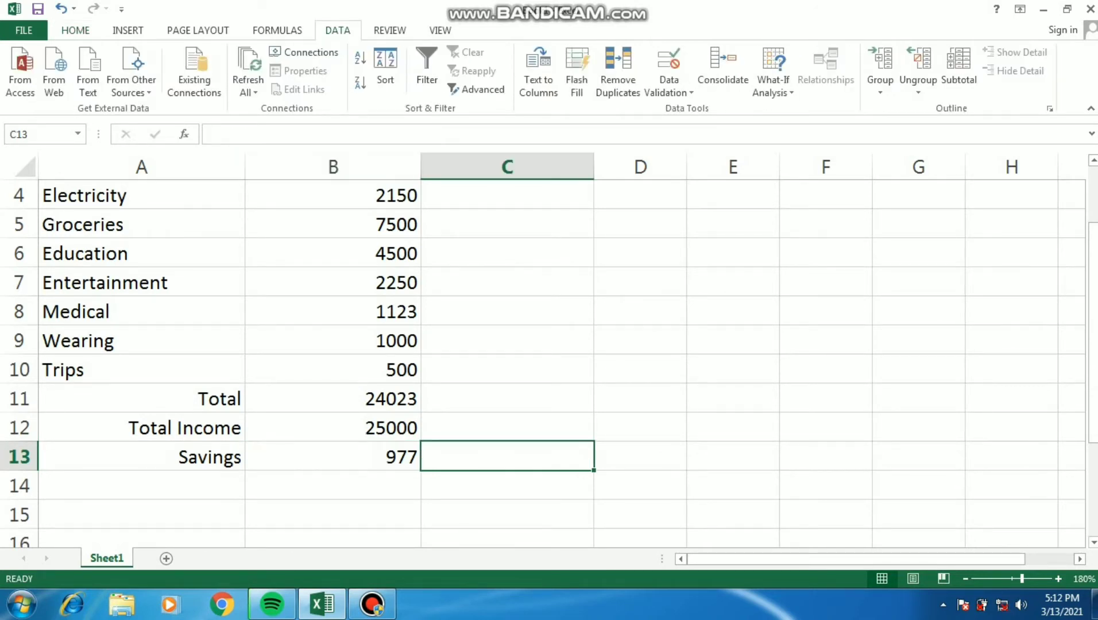
left_click(333, 457)
left_click(640, 311)
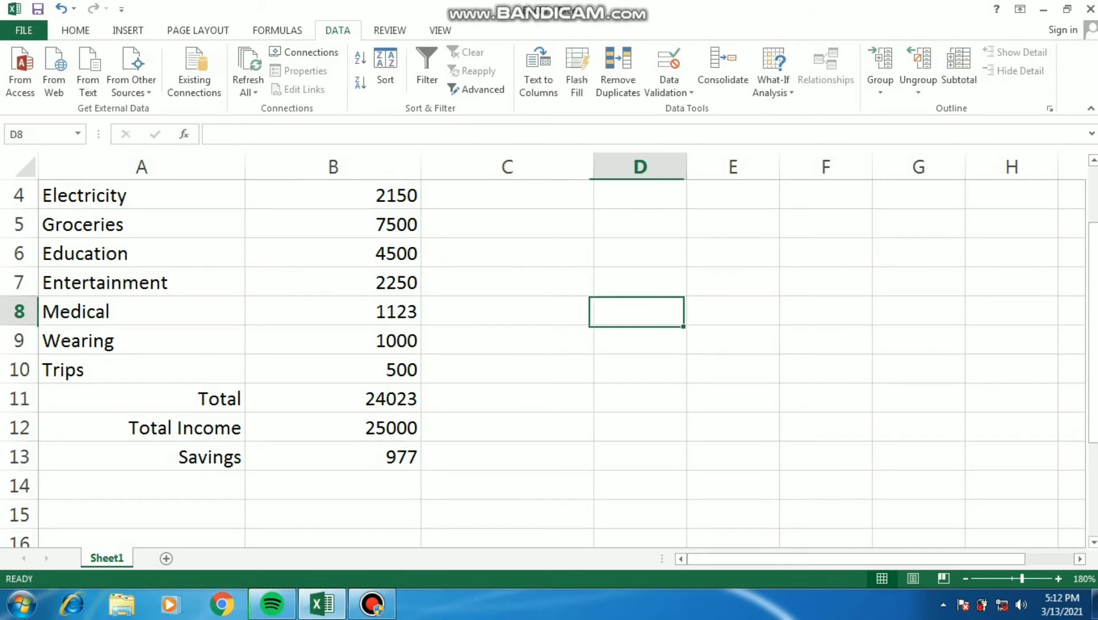
left_click(825, 281)
left_click(640, 281)
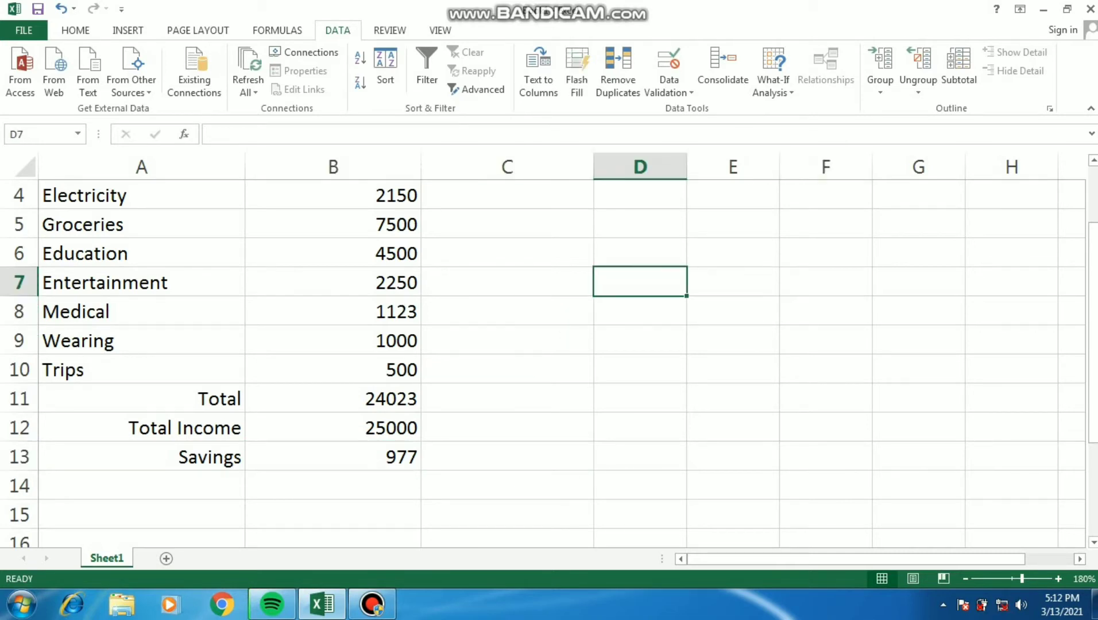
left_click(507, 281)
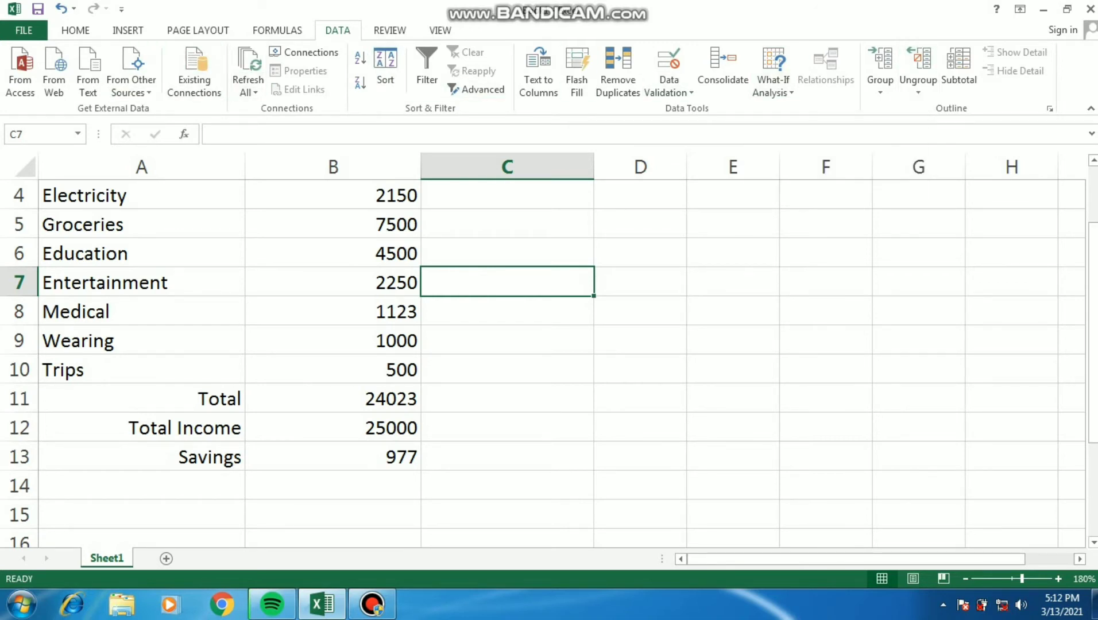
left_click(277, 30)
left_click(198, 30)
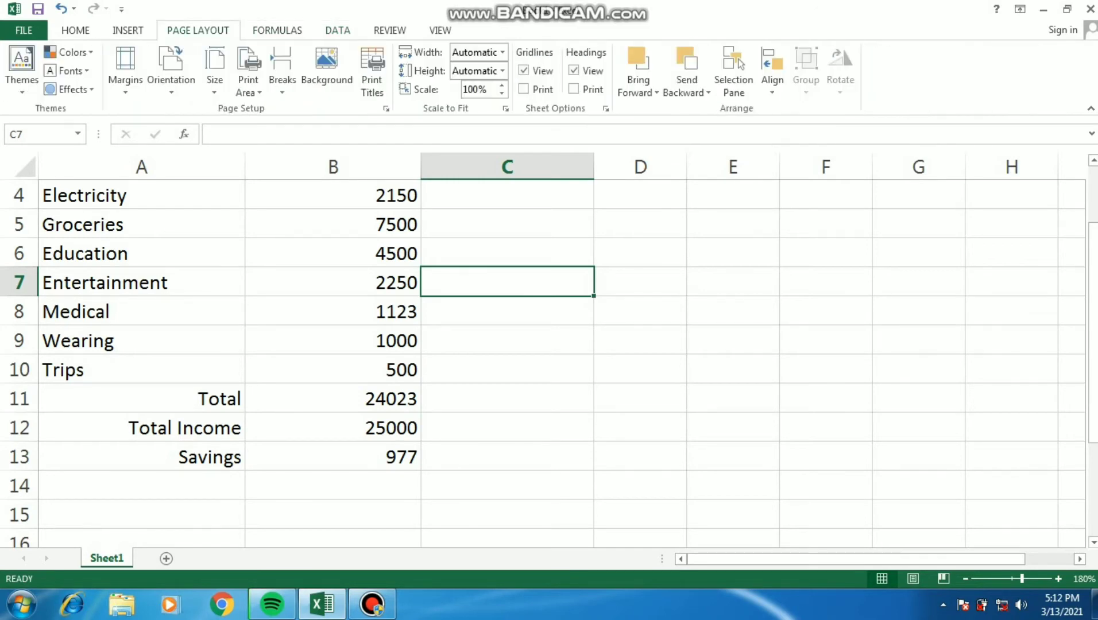
left_click(128, 30)
left_click(75, 30)
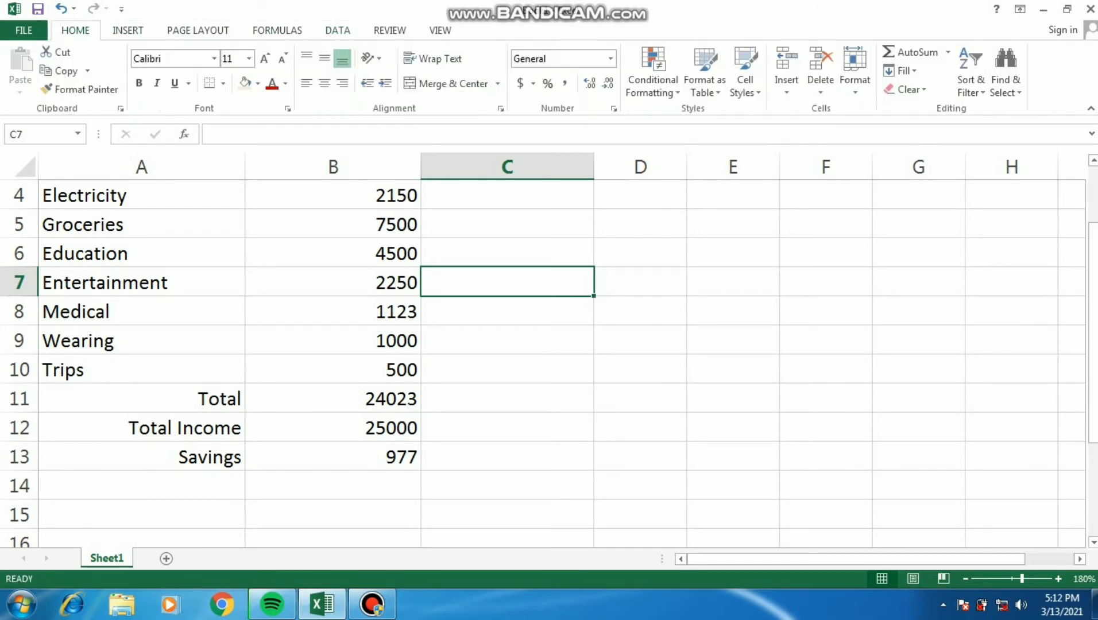
Use Goal Seek to bring Savings in B13 to 2000 by changing the Groceries amount in B5, and undo the result.
left_click(338, 30)
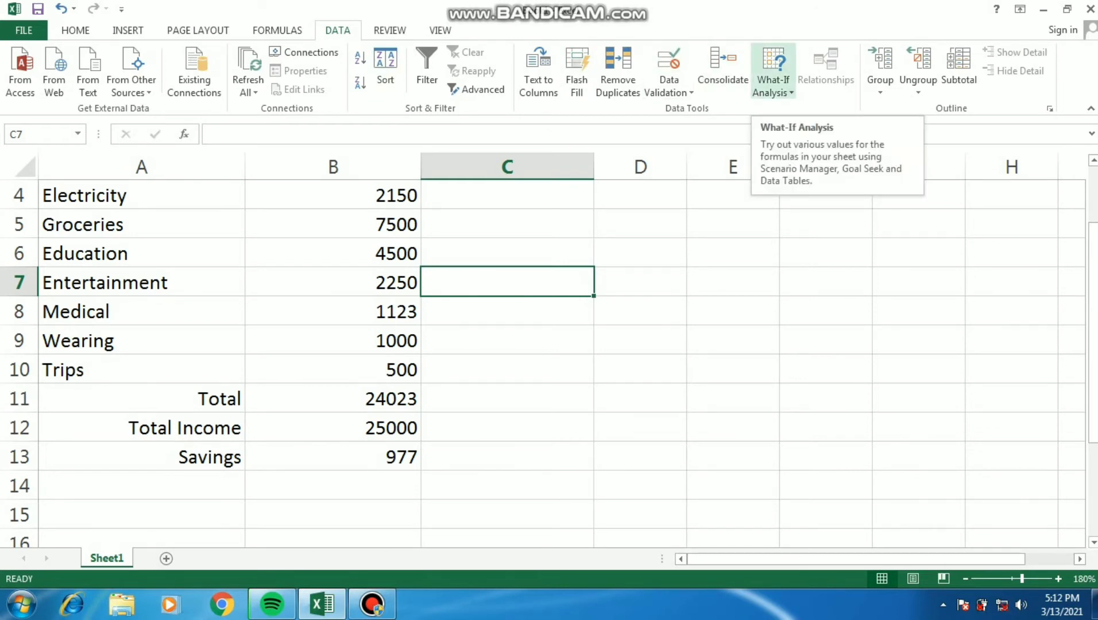
left_click(773, 86)
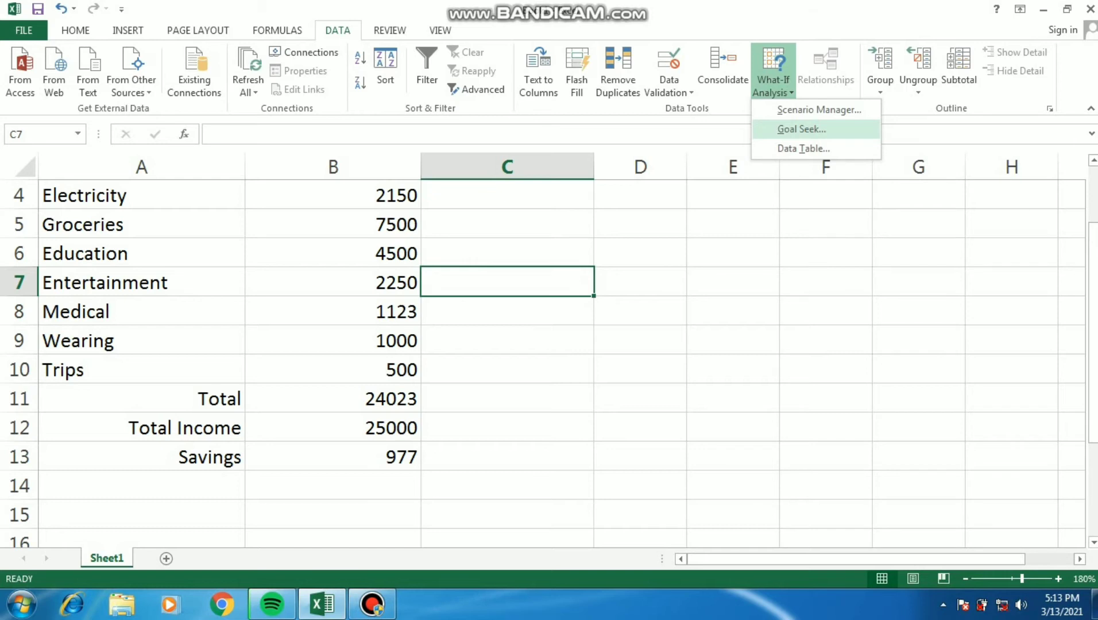
left_click(802, 129)
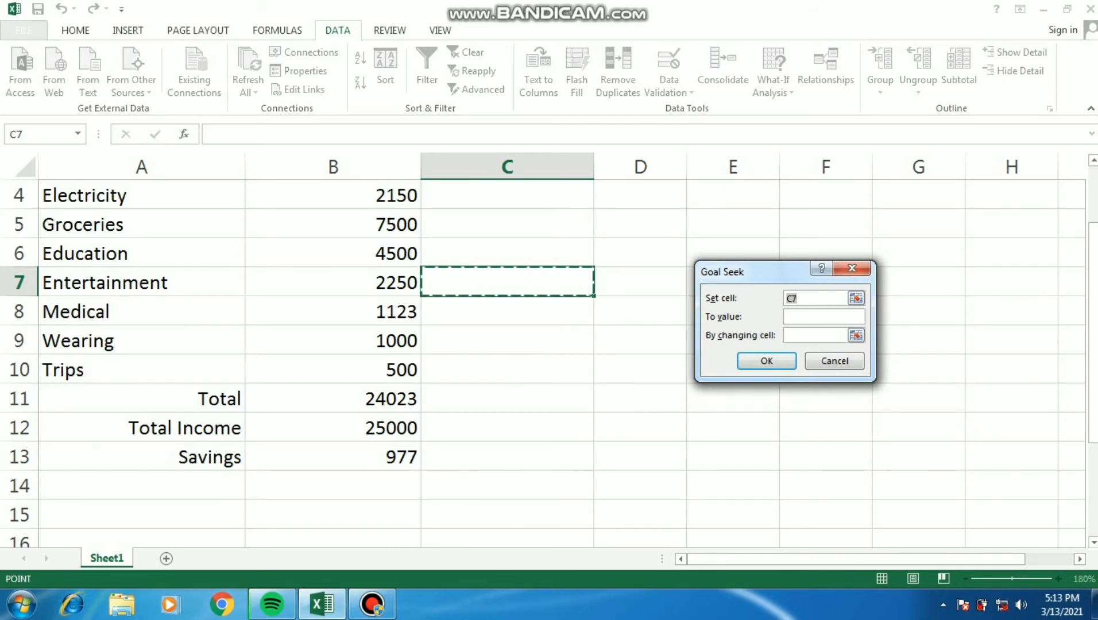
left_click_drag(752, 271, 730, 274)
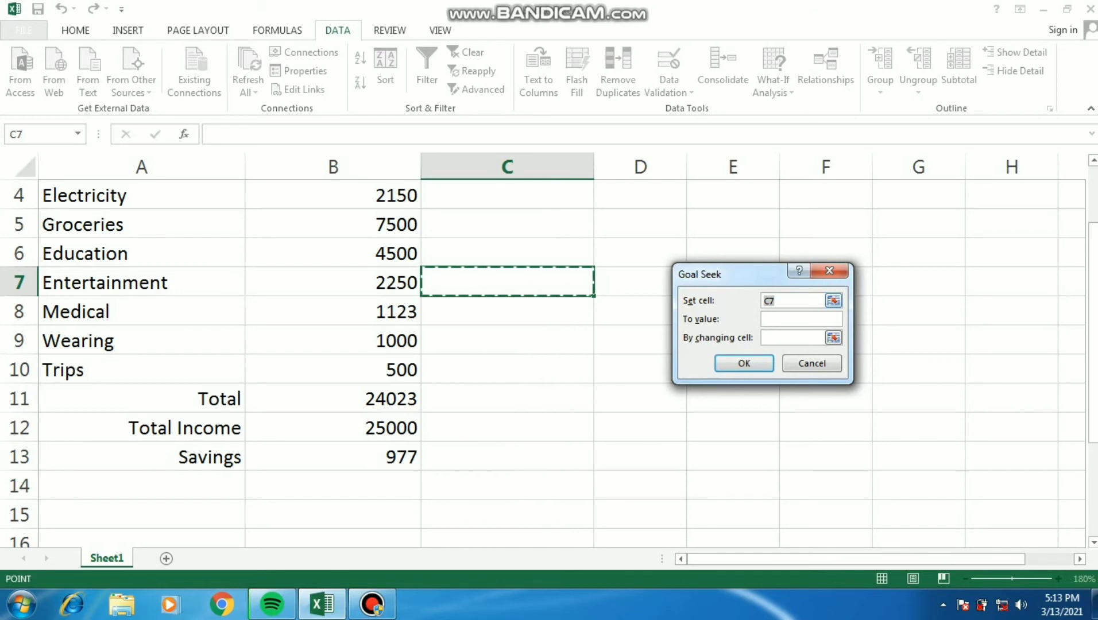
left_click(333, 457)
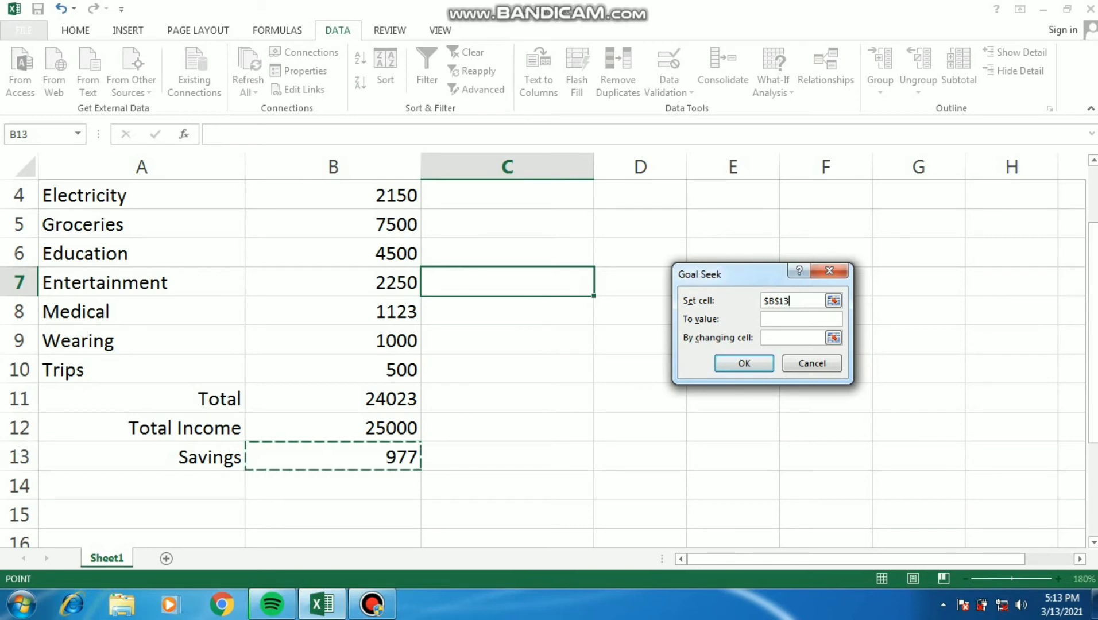
left_click(801, 319)
type("2000")
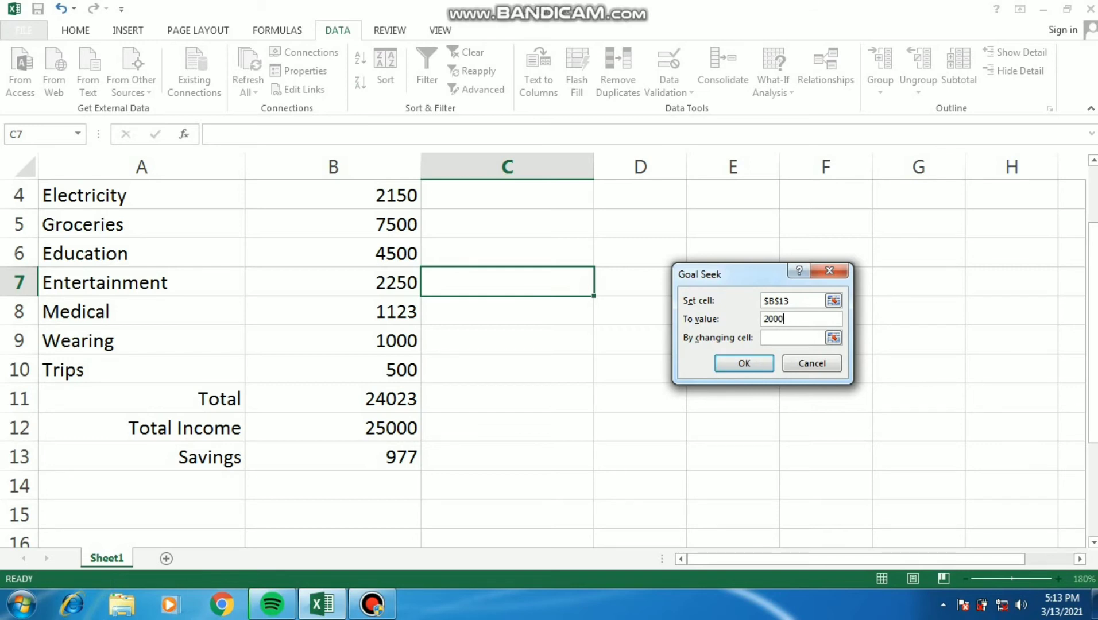
key("Tab")
left_click(333, 224)
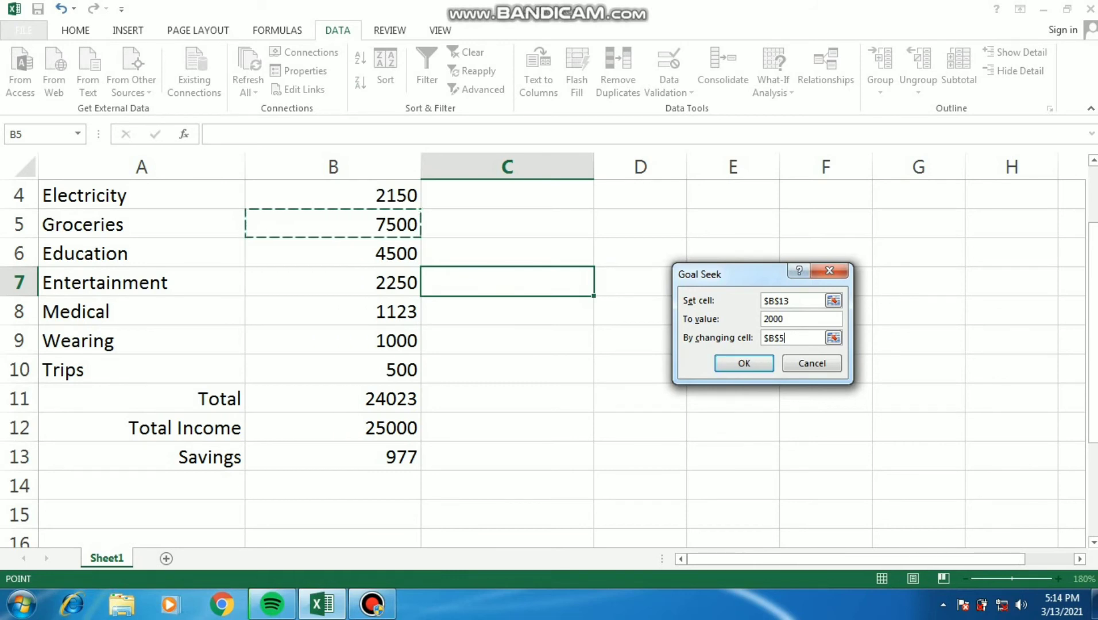
key("Return")
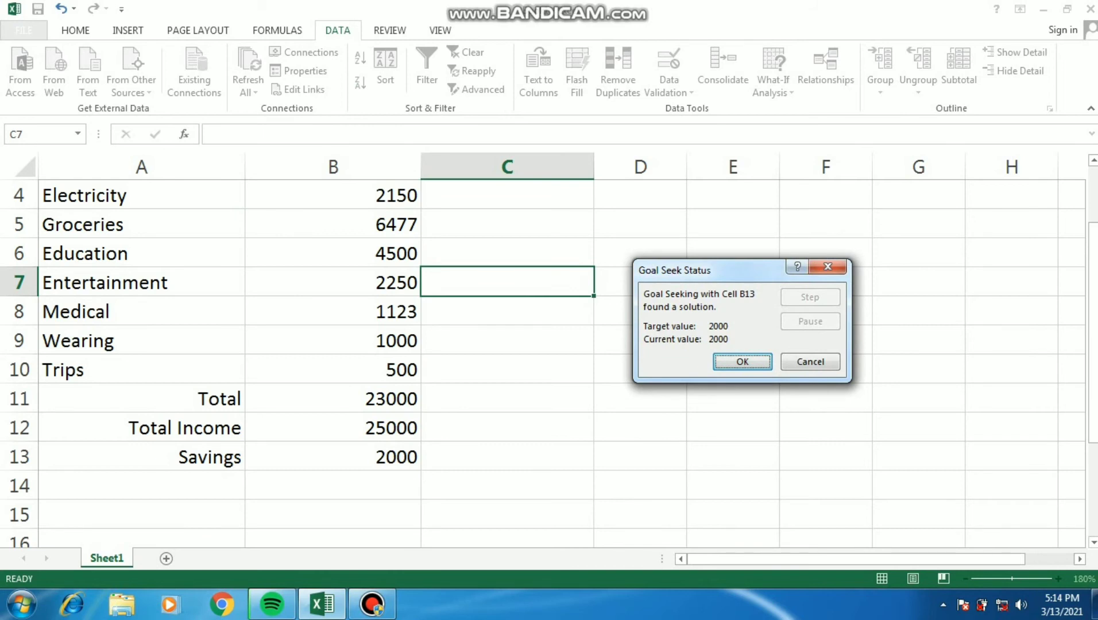
key("Return")
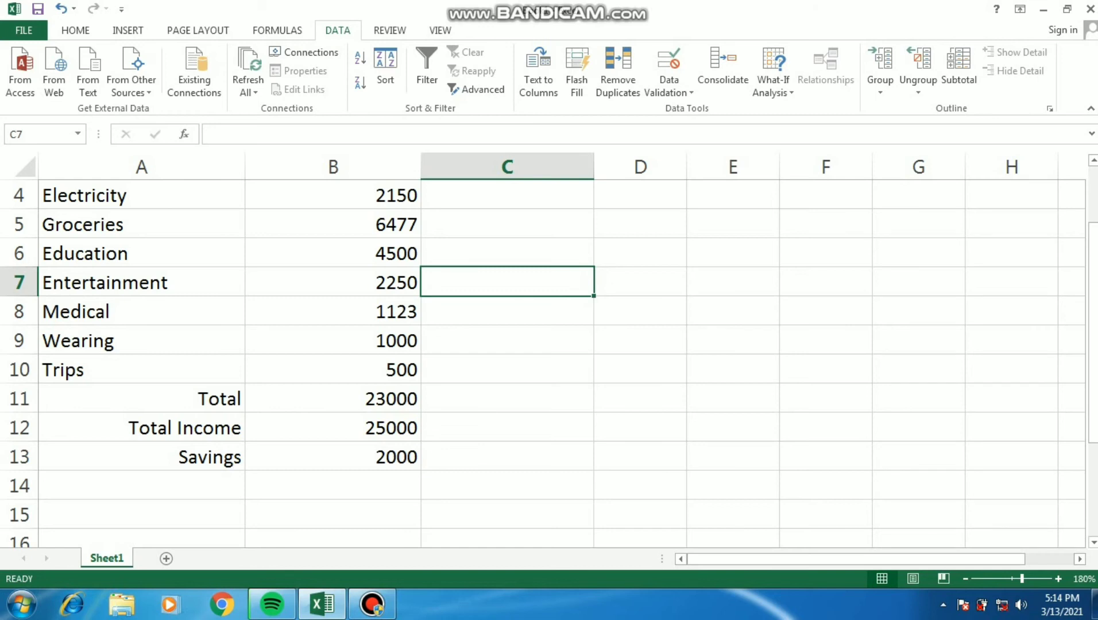
key("ctrl+z")
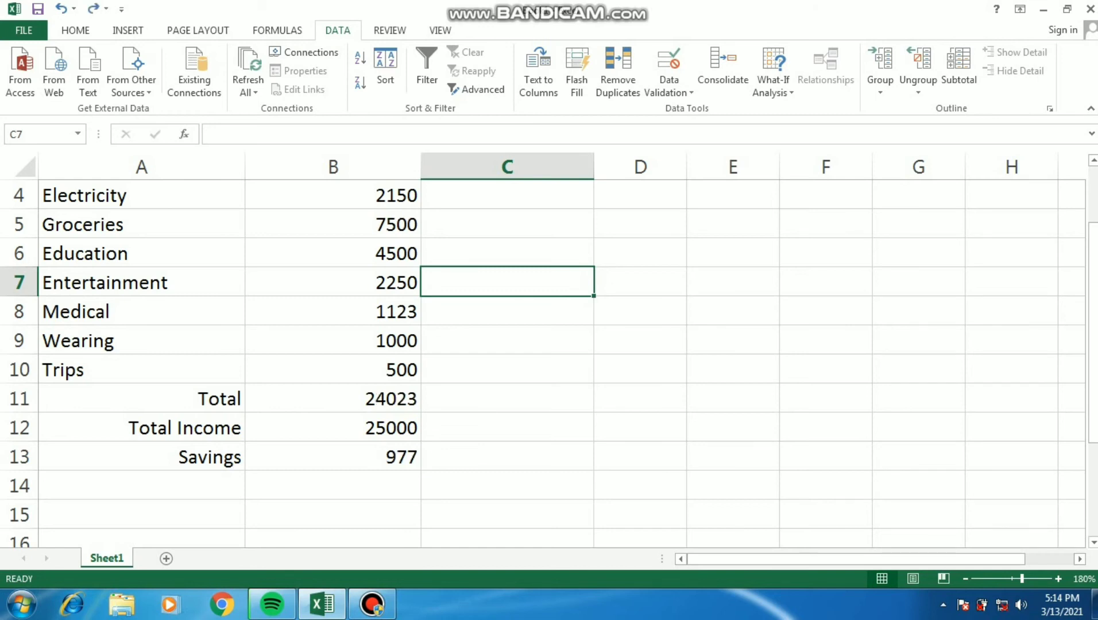
Run Goal Seek to bring Savings in B13 to 2000 by changing the Entertainment amount in B7, and accept the solution.
left_click(333, 456)
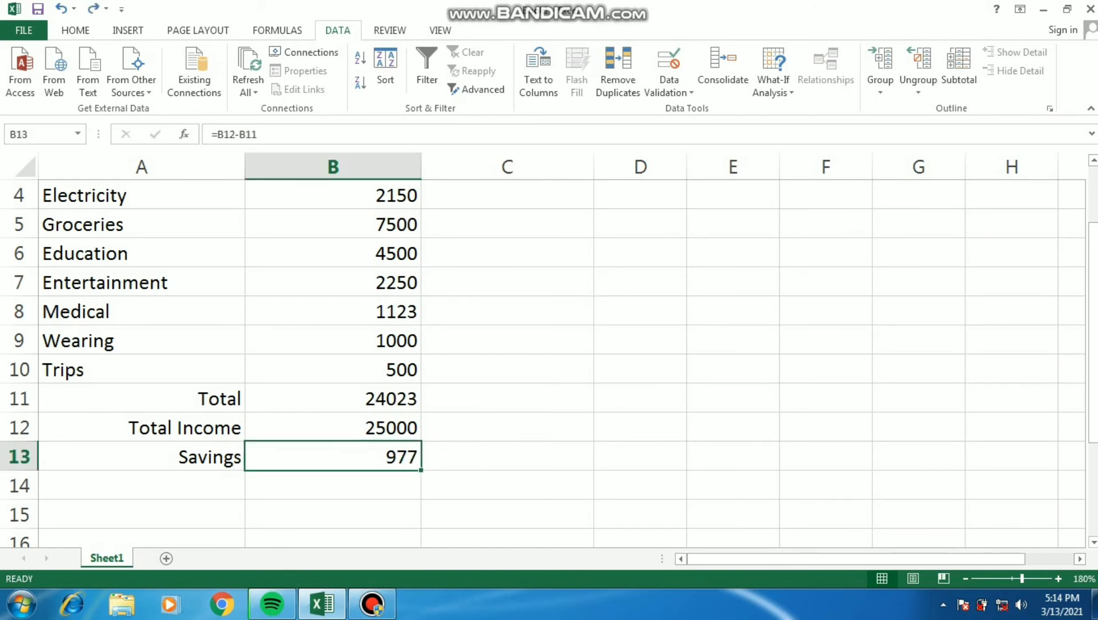
left_click(772, 75)
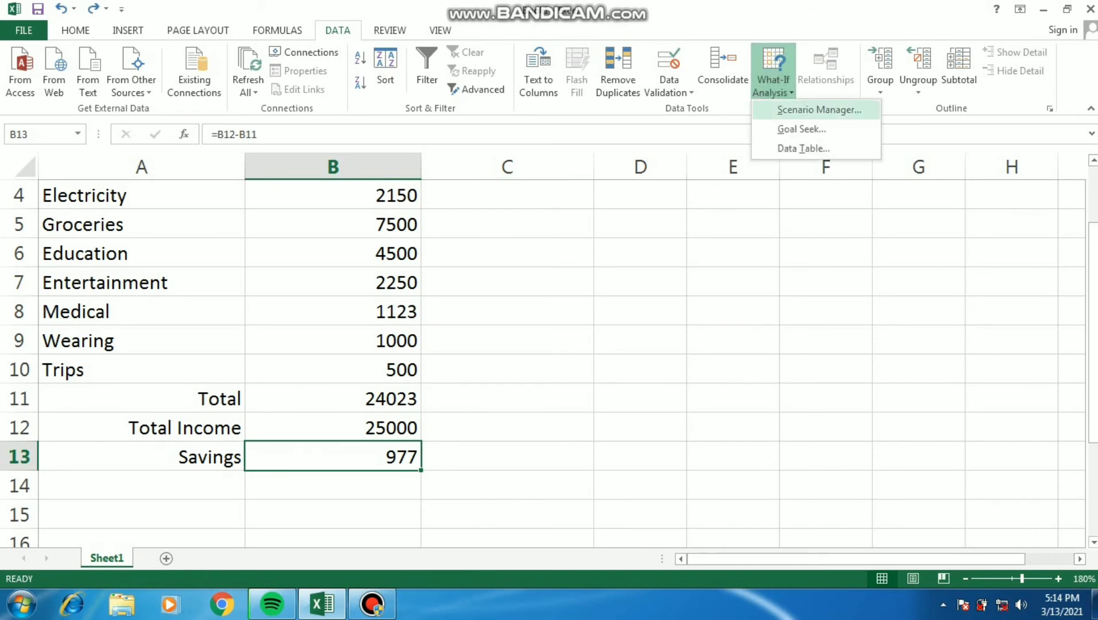
left_click(789, 129)
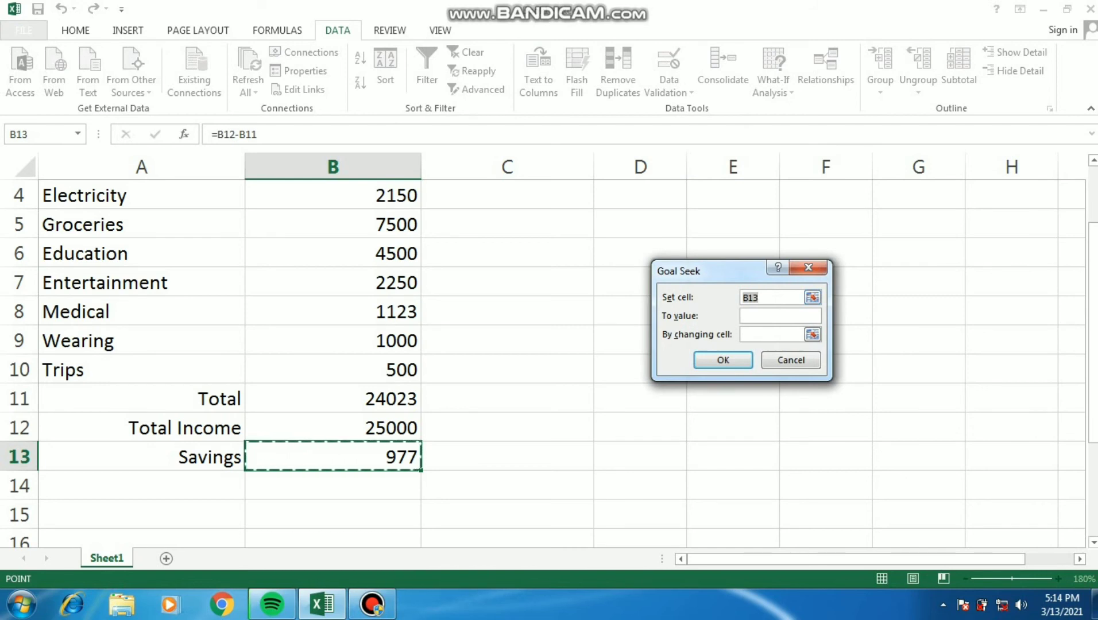
left_click(507, 368)
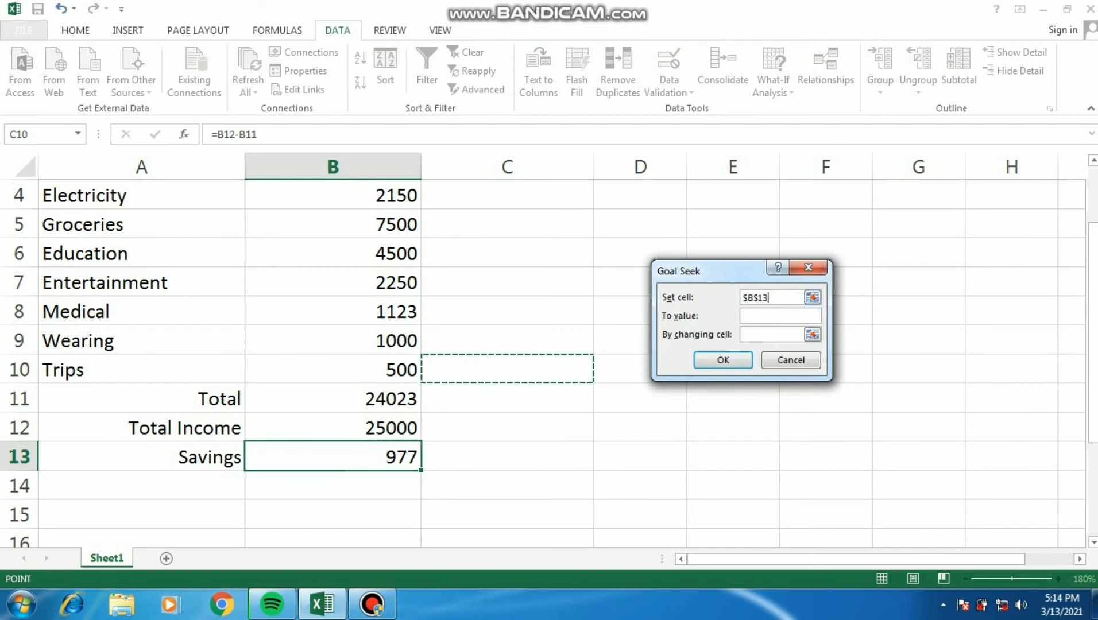
left_click(333, 457)
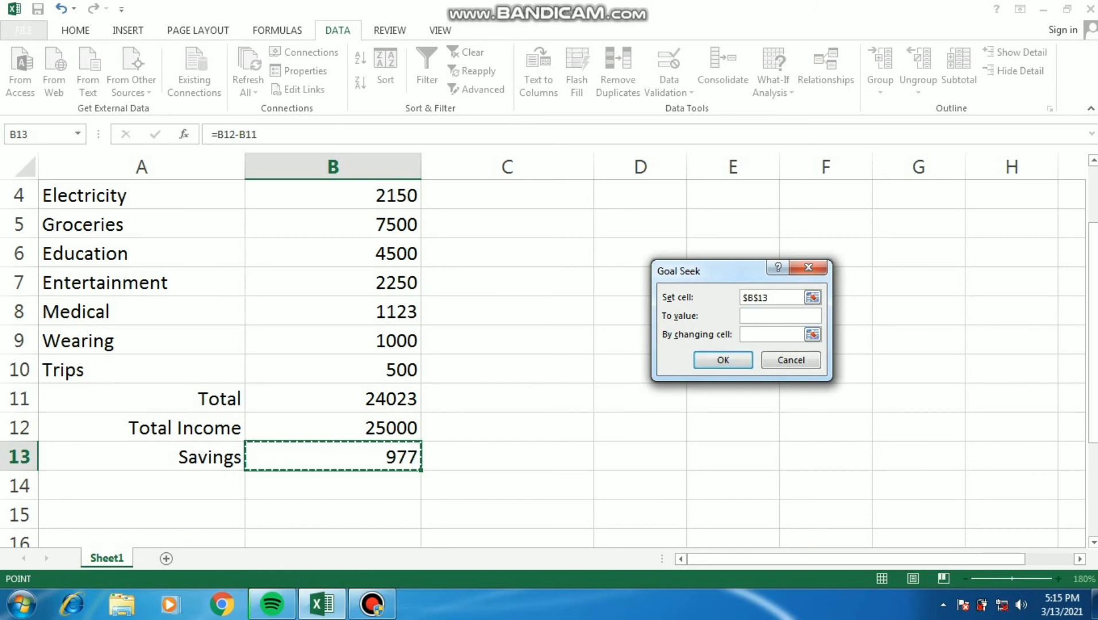
key("Tab")
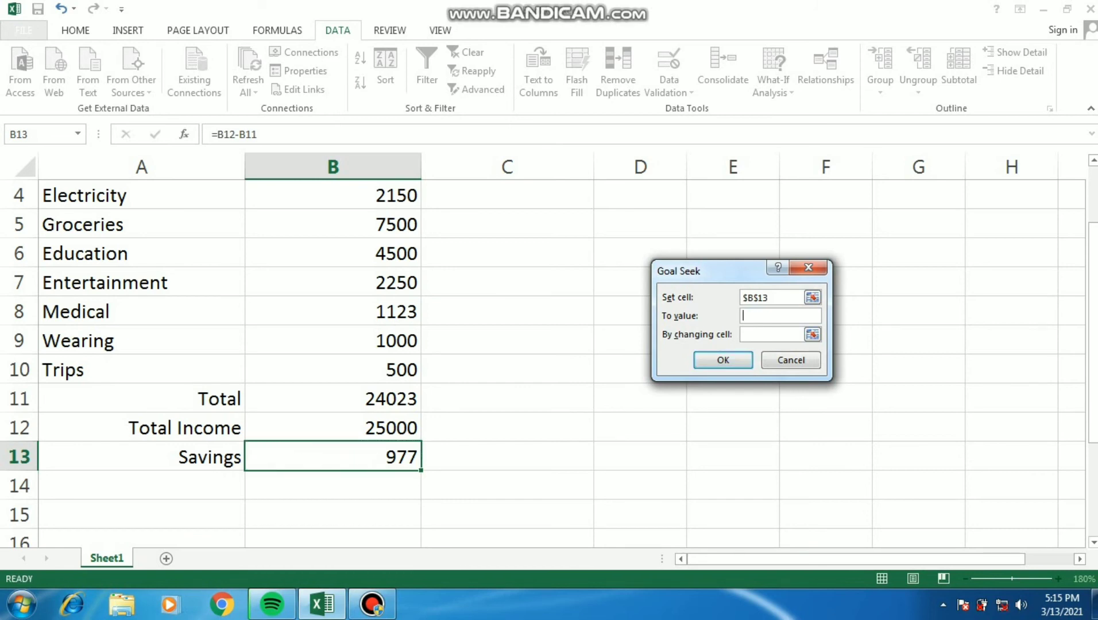
type("2000")
key("Tab")
left_click(333, 282)
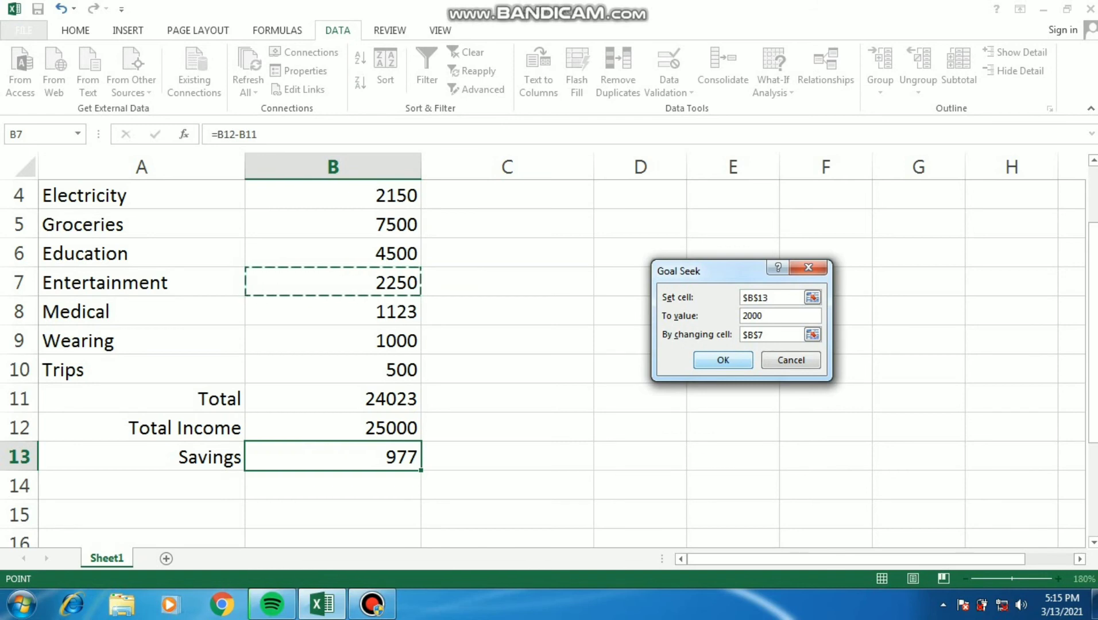
key("Return")
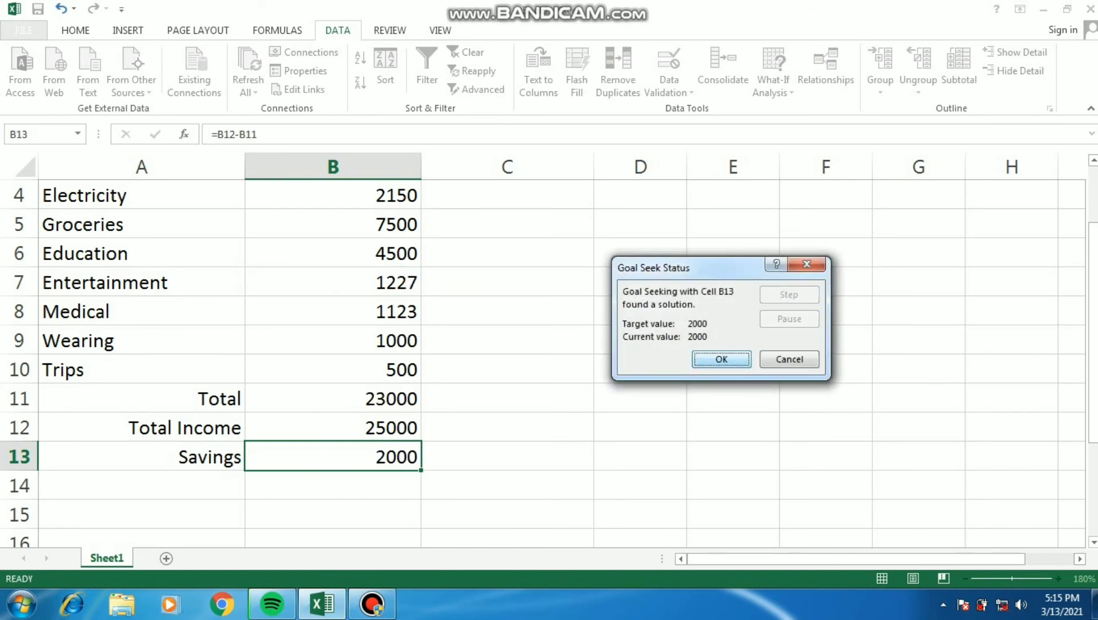
key("Return")
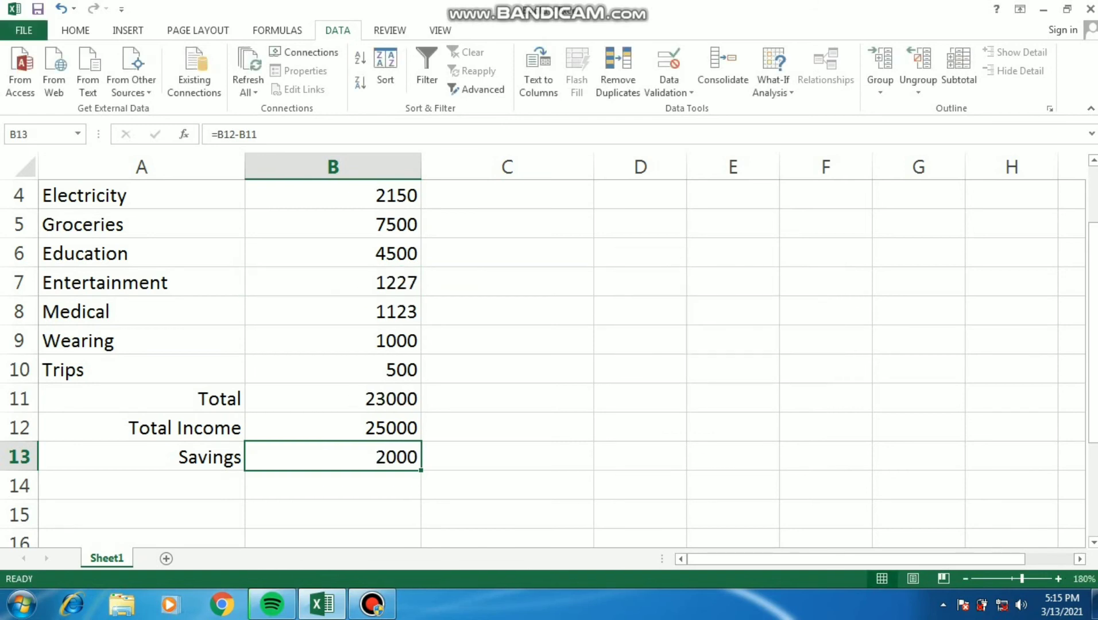
left_click(333, 282)
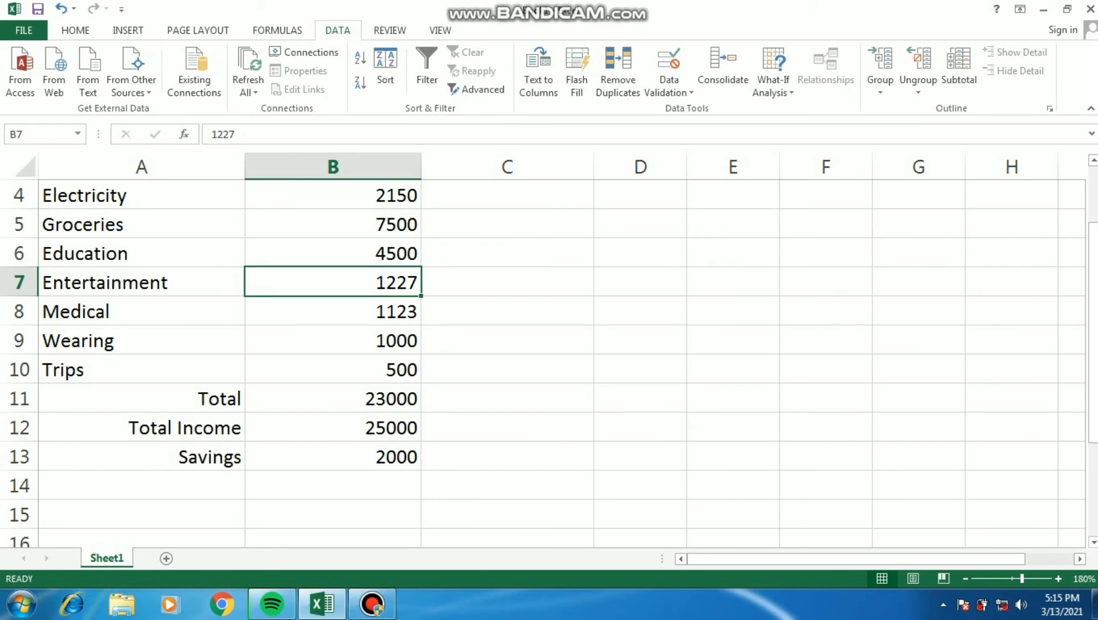
Enter the sample numbers 10 in D5, 20 in E6 and 30 in G7.
key("Up")
key("Up")
key("Up")
key("Right")
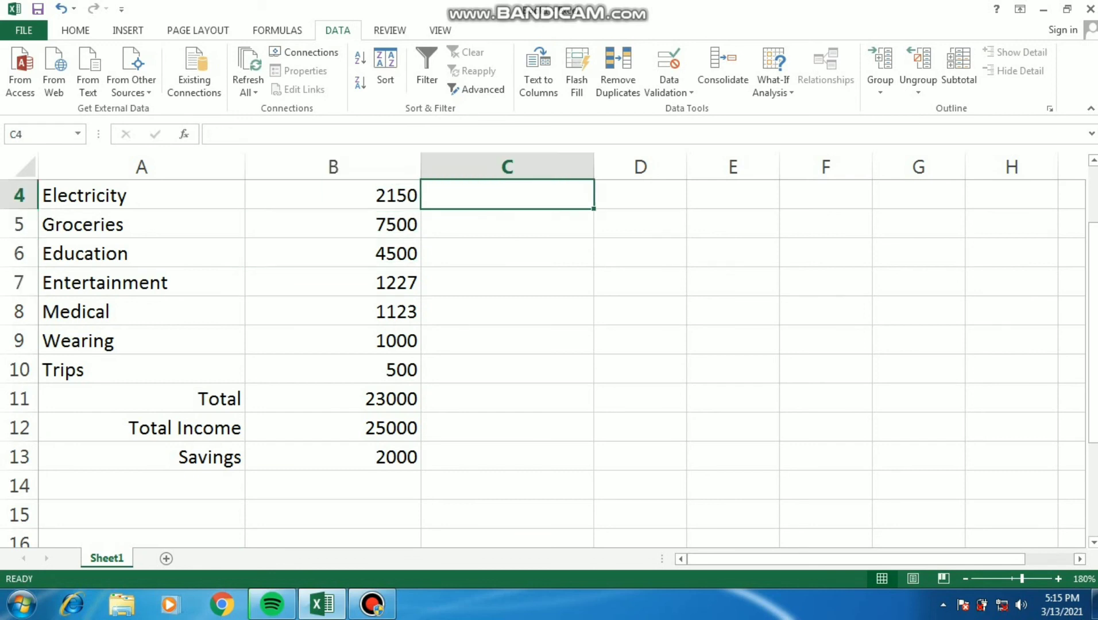
key("Down")
key("Right")
key("Up")
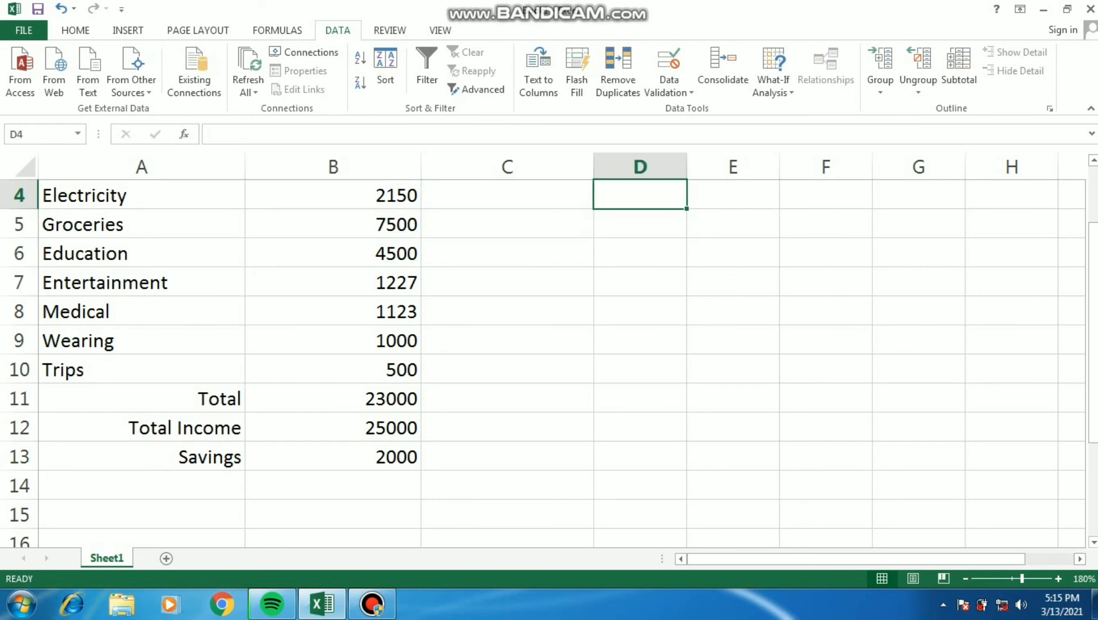
key("Down")
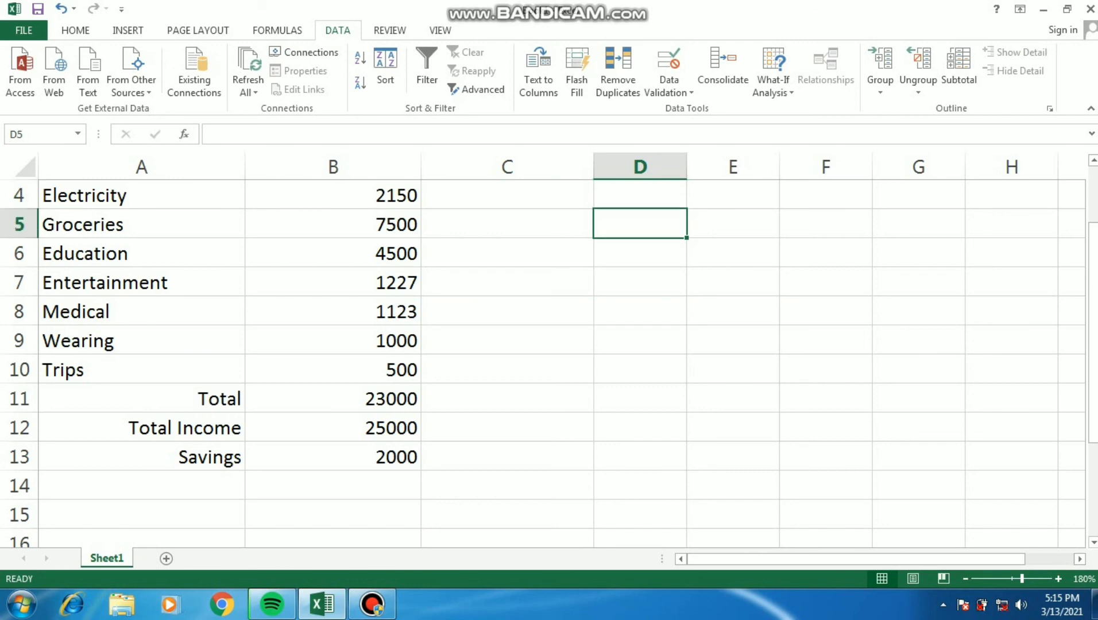
type("10")
key("Return")
key("Right")
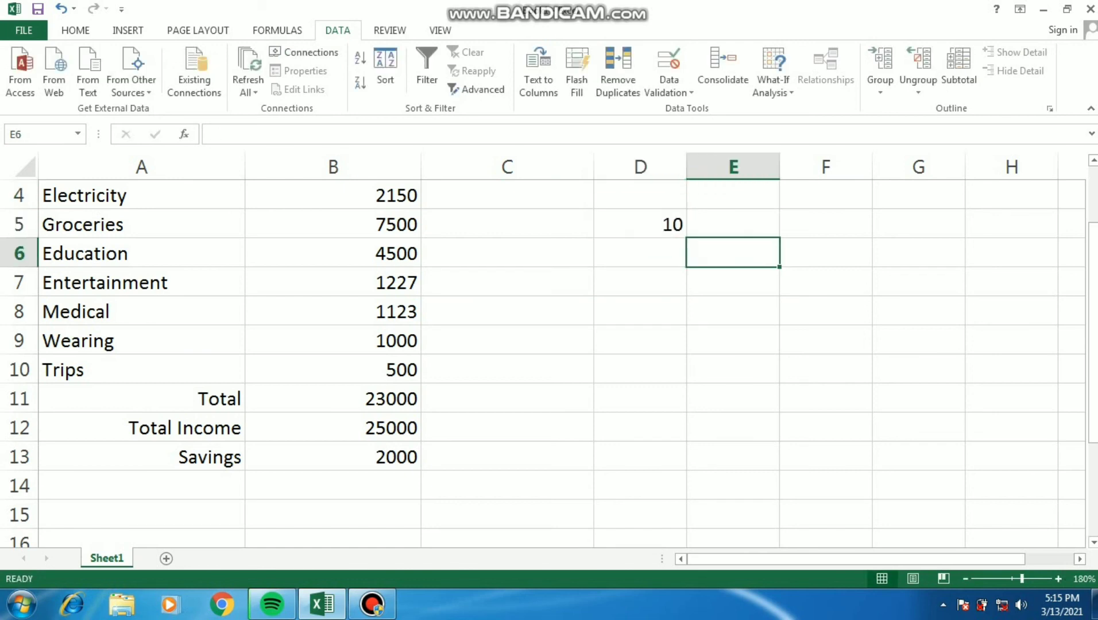
type("20")
key("Right")
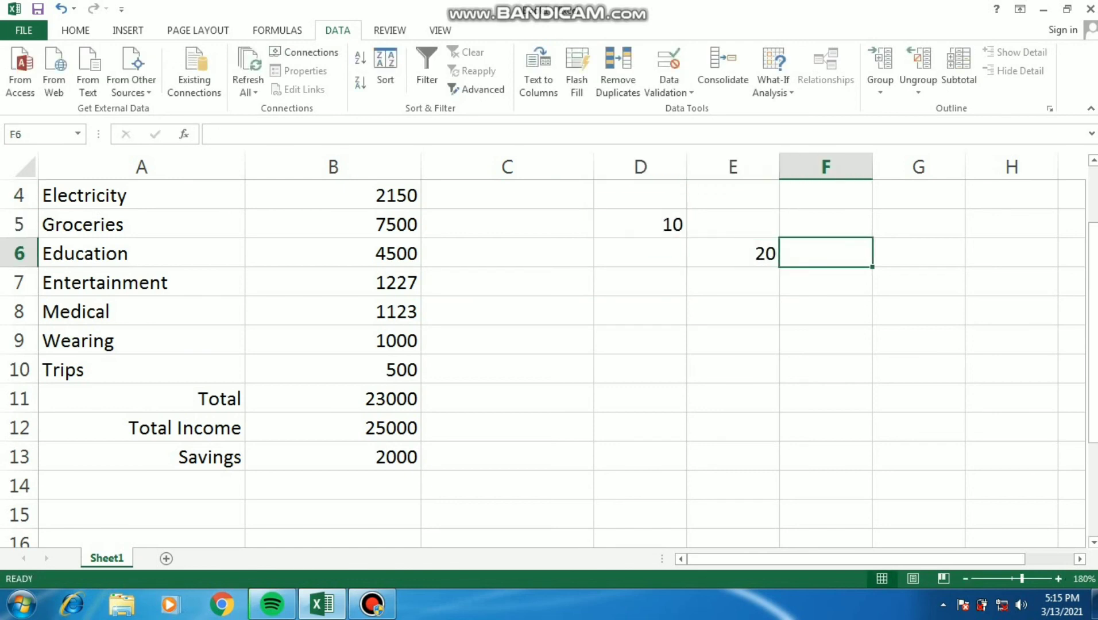
key("Down")
key("Right")
type("30")
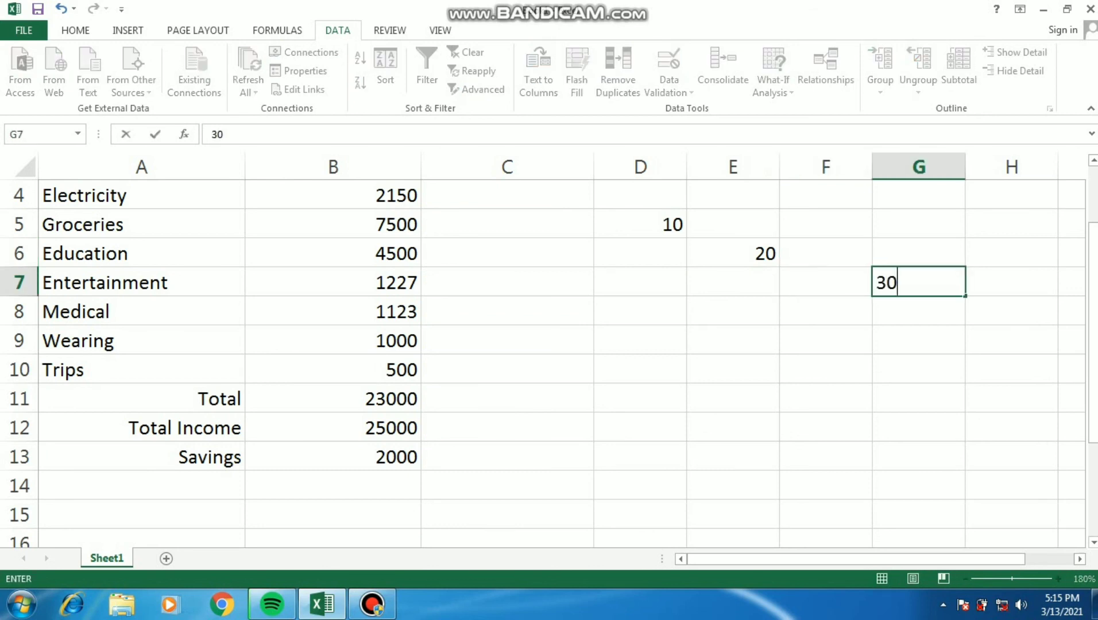
key("Down")
Enter a formula in F11 that multiplies D5 by E6 and divides by G7 (=D5*E6/G7).
key("Down")
key("Left")
key("Left")
key("Down")
key("Down")
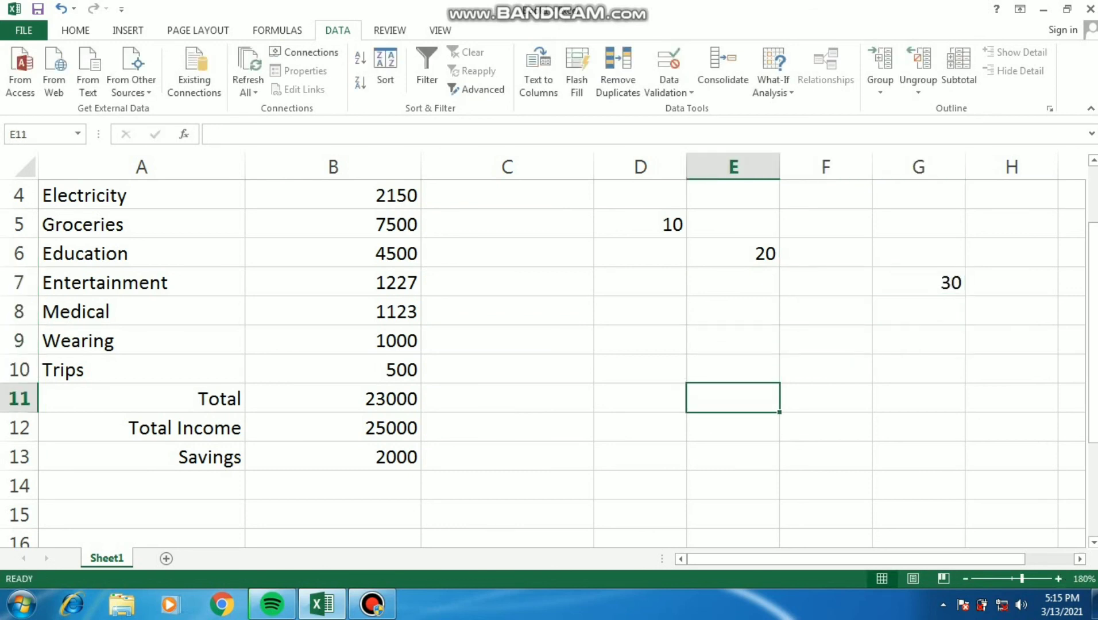
key("Right")
type("=")
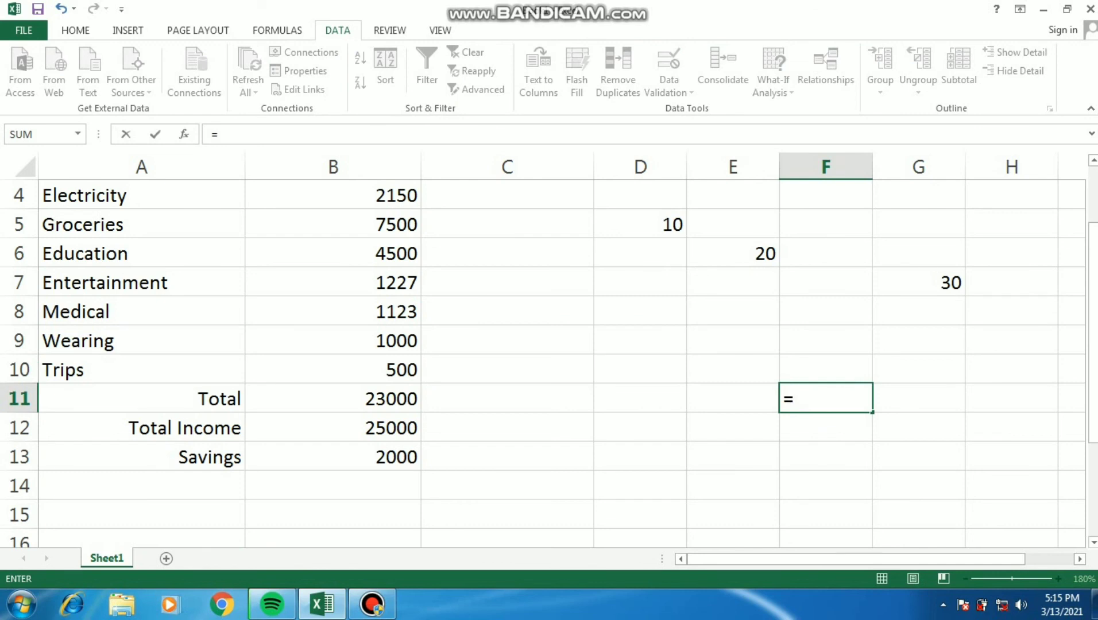
left_click(640, 224)
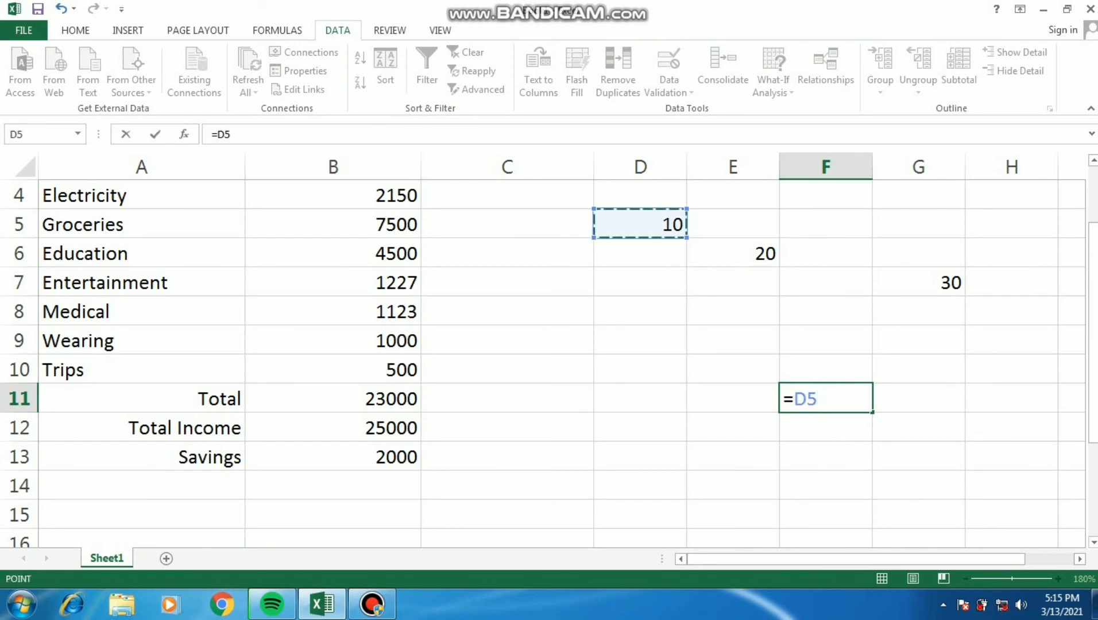
type("*")
left_click(733, 253)
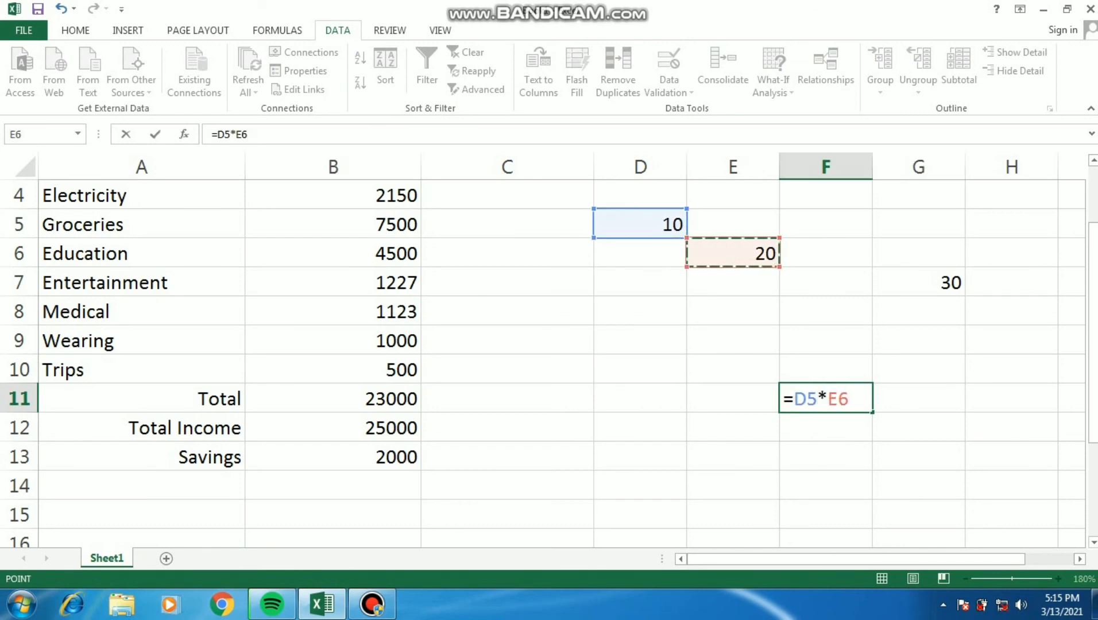
type("/")
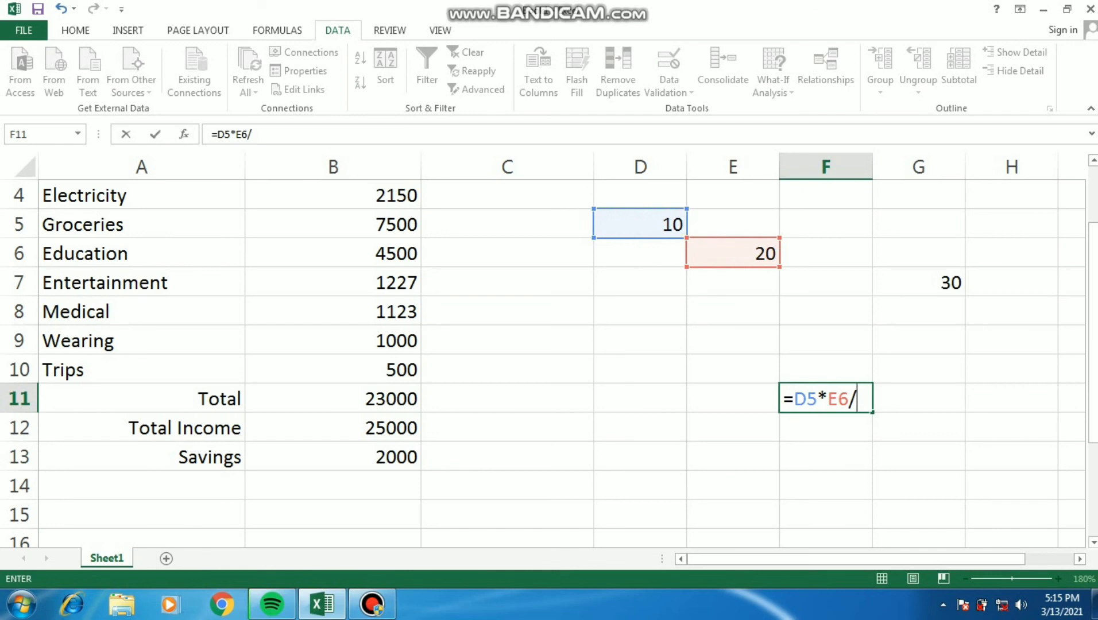
left_click(918, 282)
key("Return")
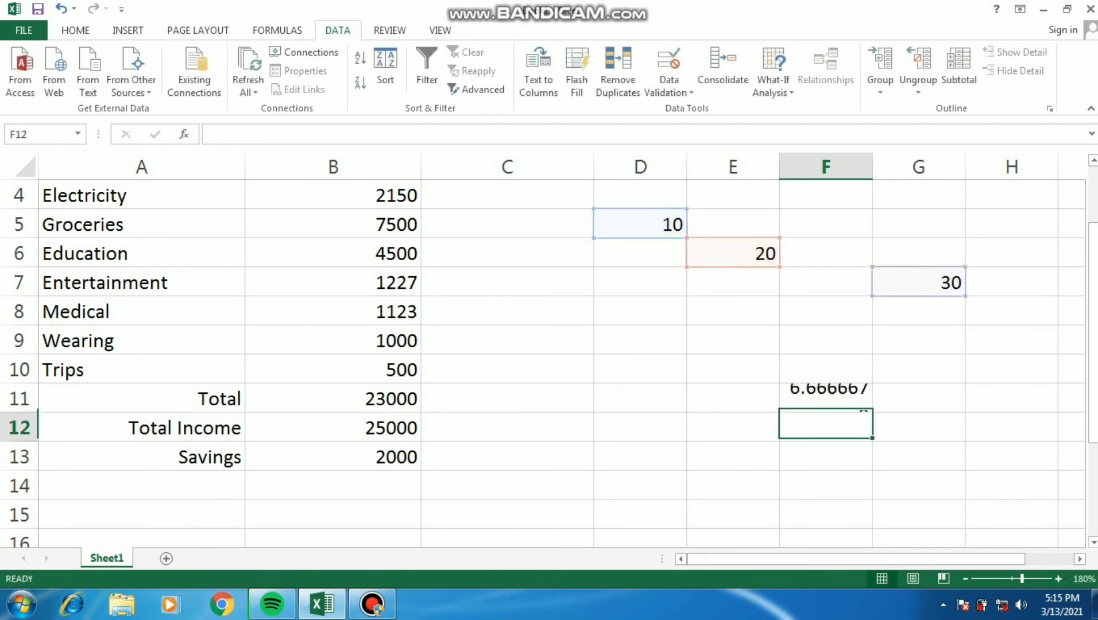
left_click(826, 398)
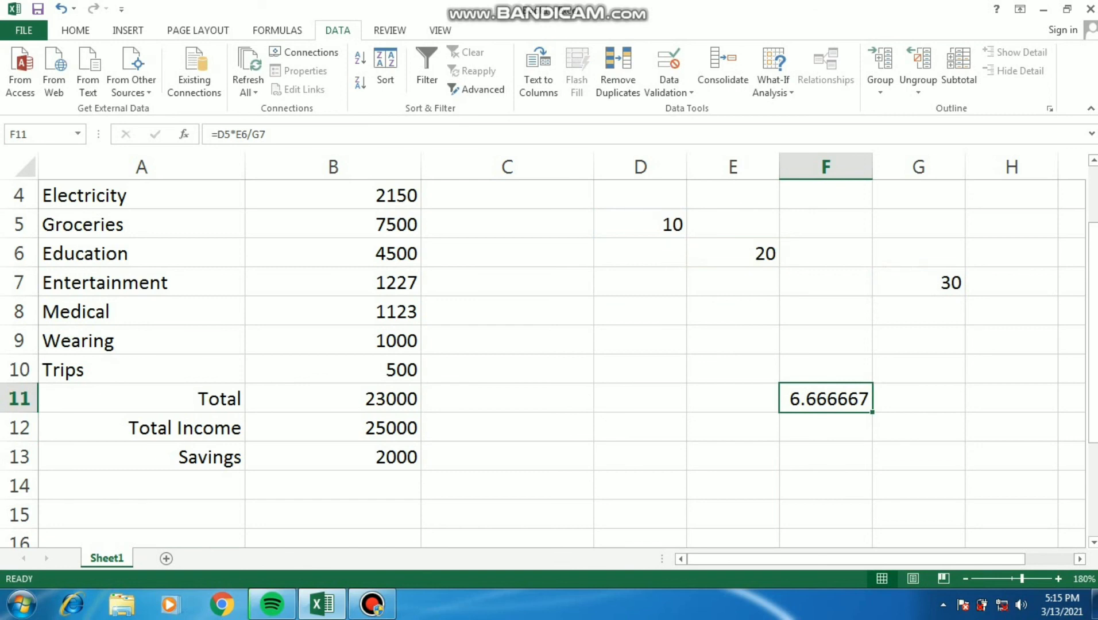
Try the value 21 in E6 to recalculate the formula in F11, and undo the change.
left_click(732, 253)
type("21")
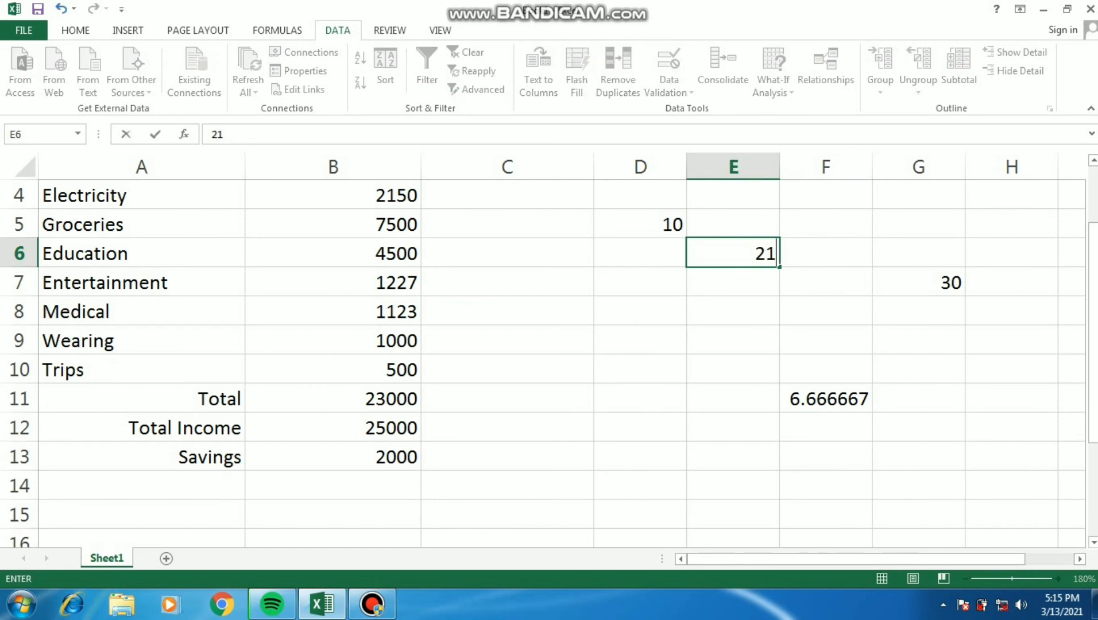
key("Return")
left_click(733, 253)
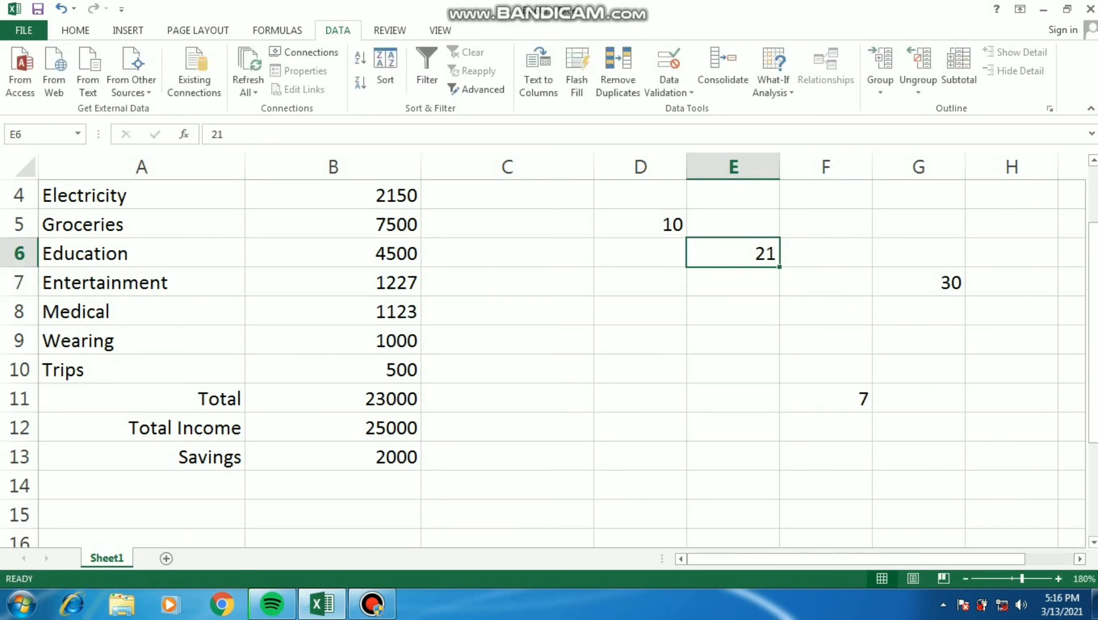
key("ctrl+z")
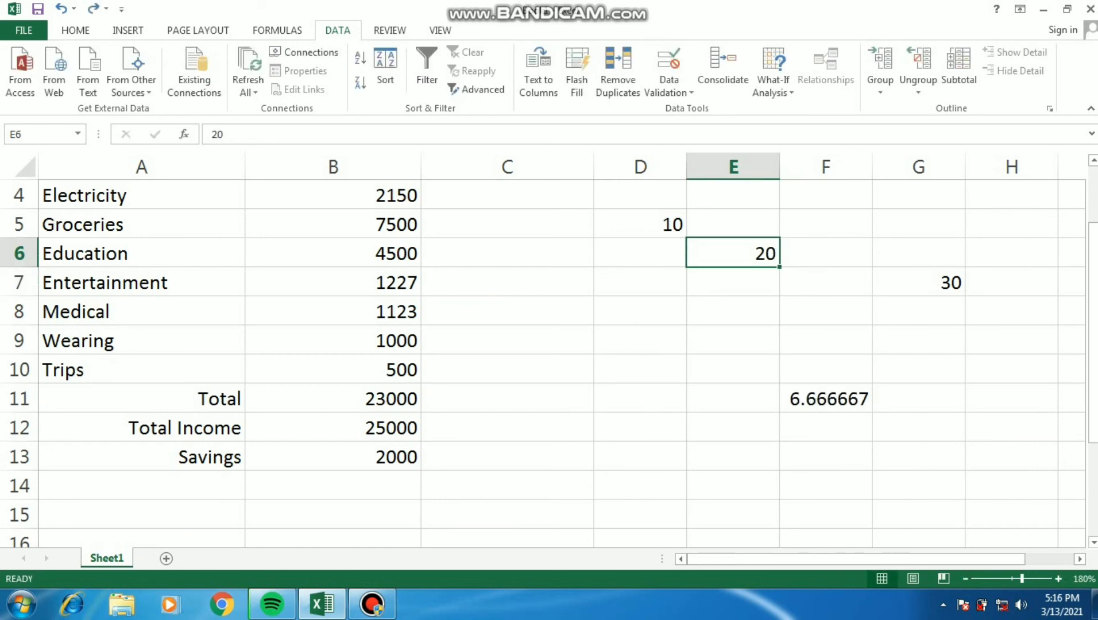
Set the sample numbers to 25 in E6 and 11 in D5.
type("25")
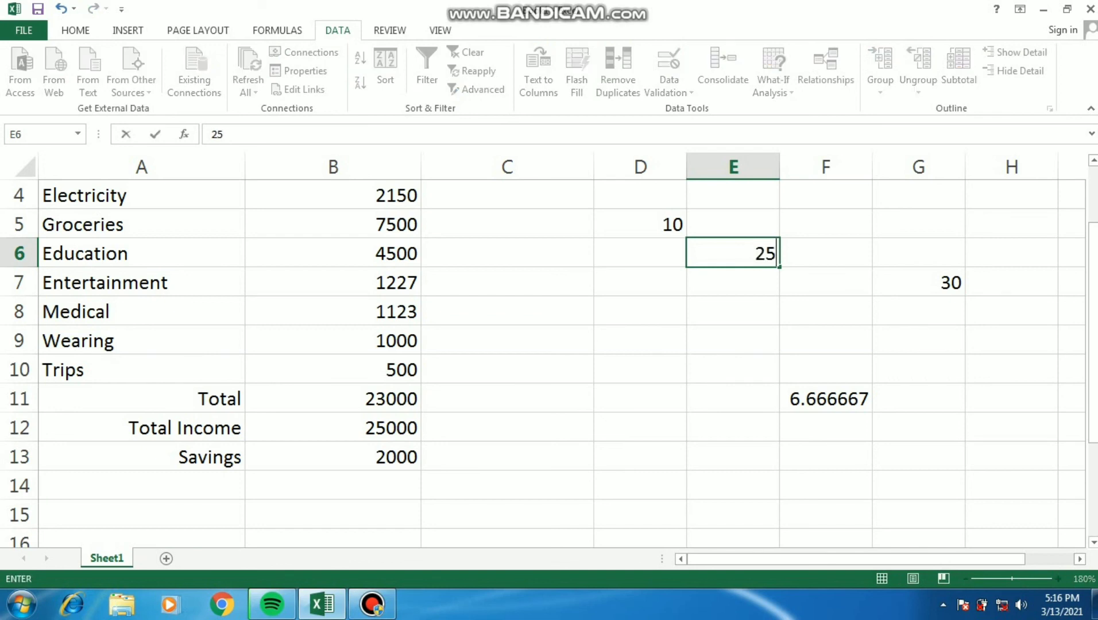
key("Return")
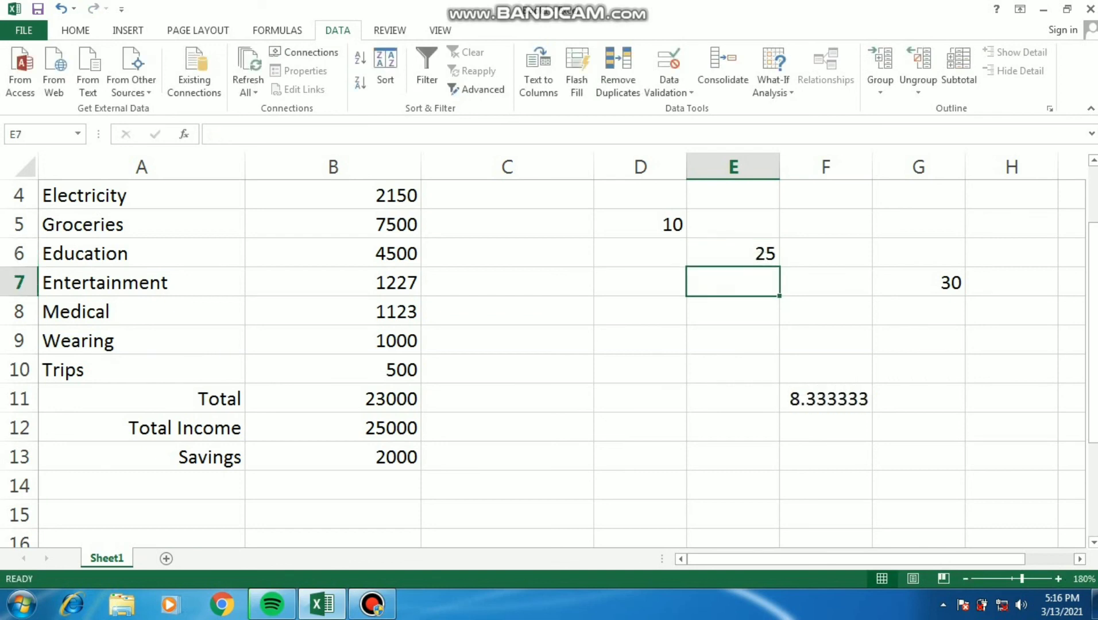
left_click(639, 225)
type("11")
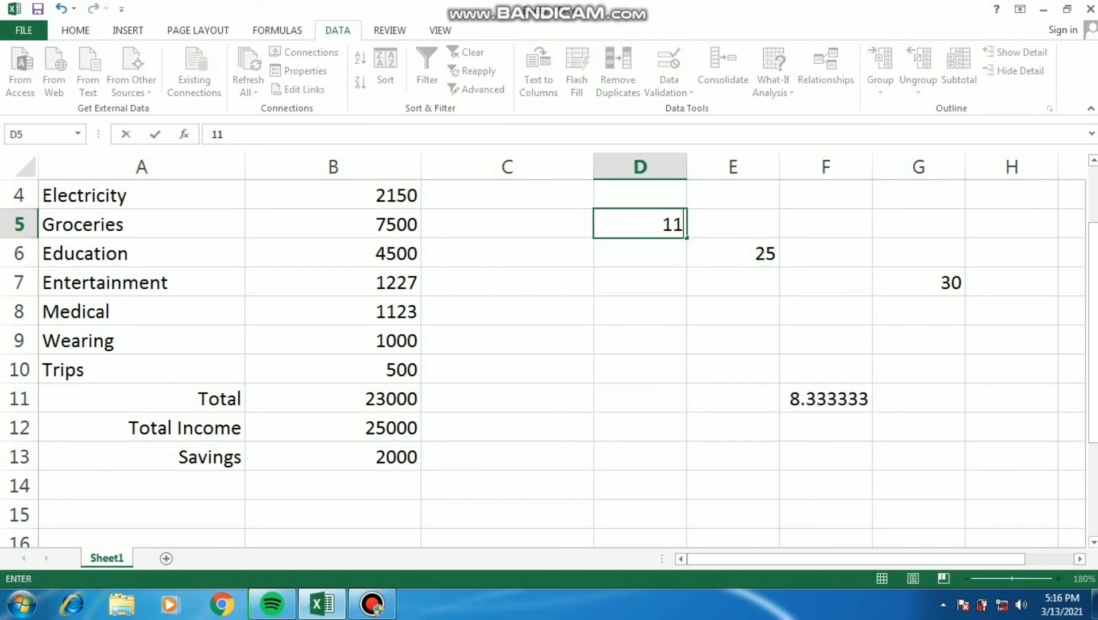
key("Return")
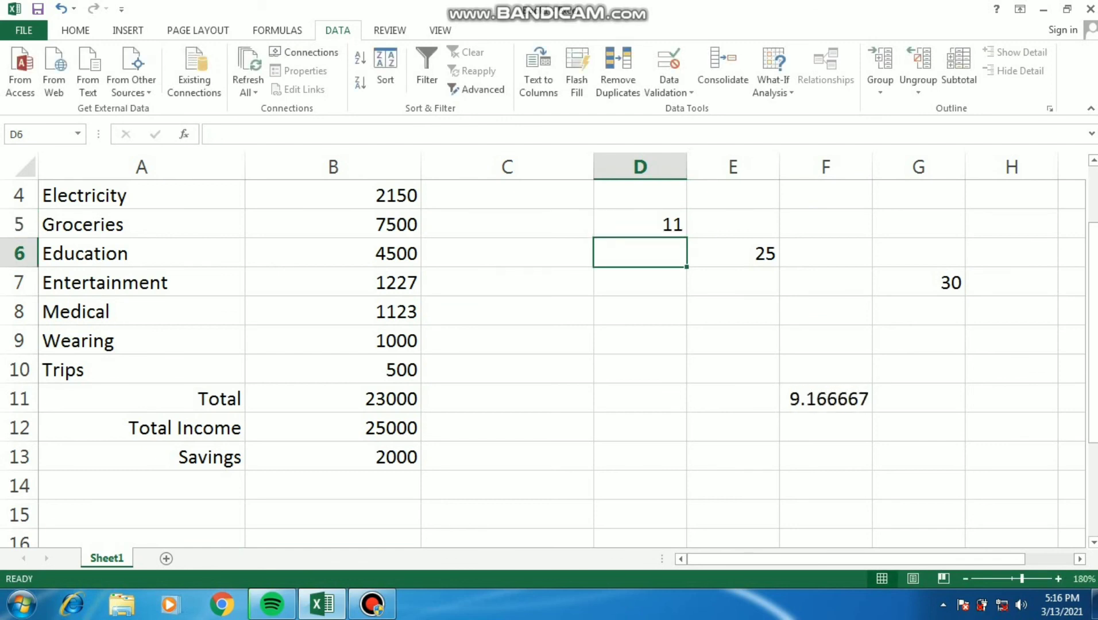
Run Goal Seek to bring the formula result in F11 to 10 by changing E6, and accept the solution.
left_click(825, 398)
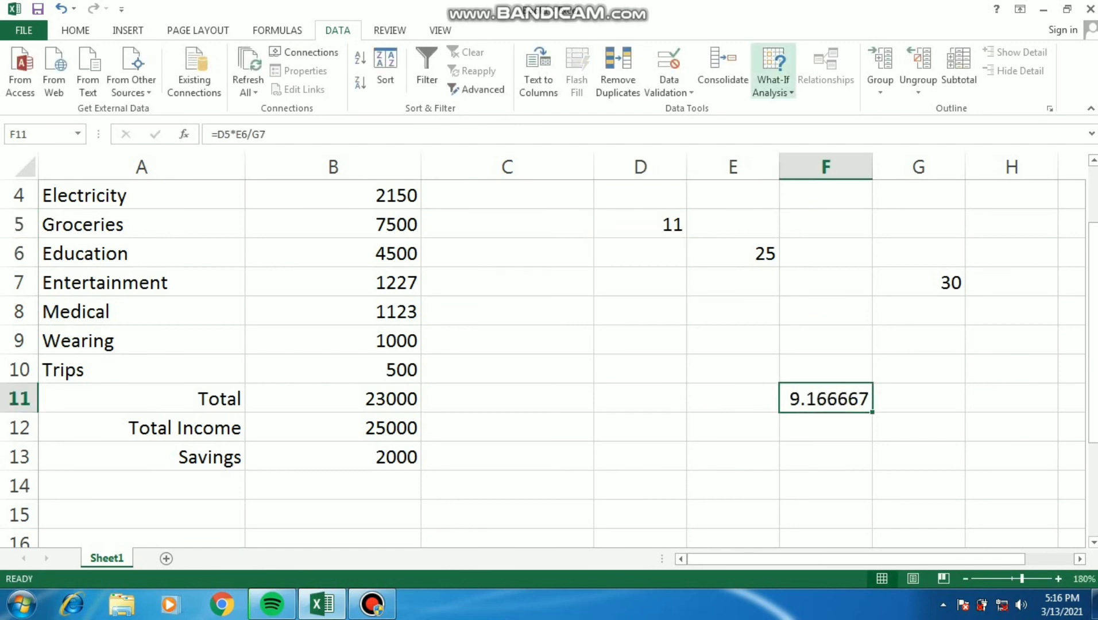
left_click(773, 71)
left_click(782, 127)
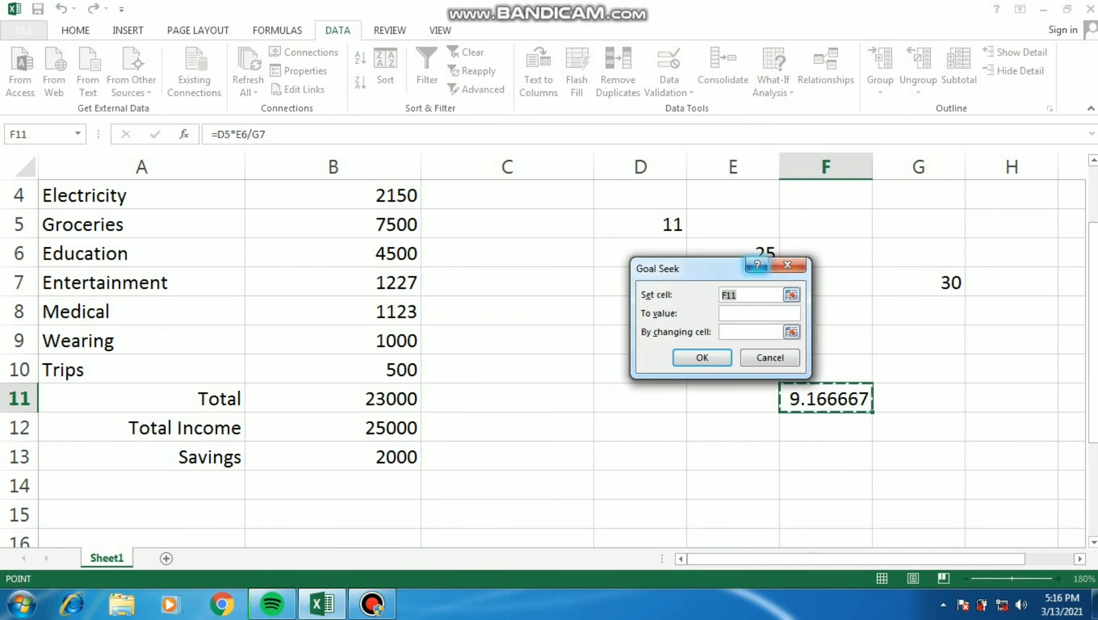
left_click(758, 313)
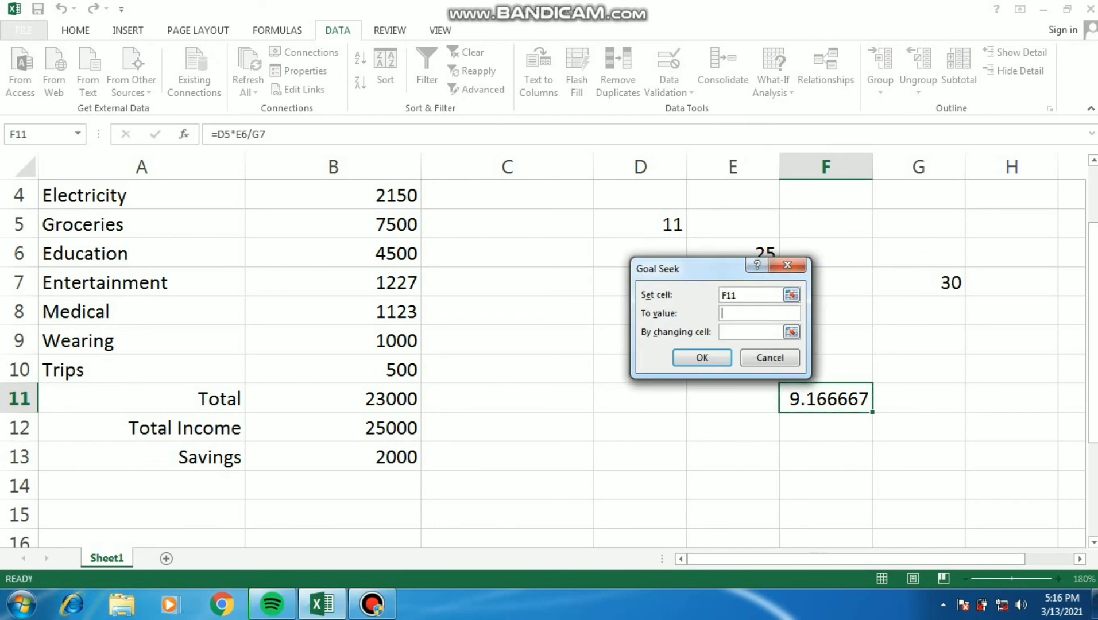
left_click_drag(698, 269, 563, 322)
type("10")
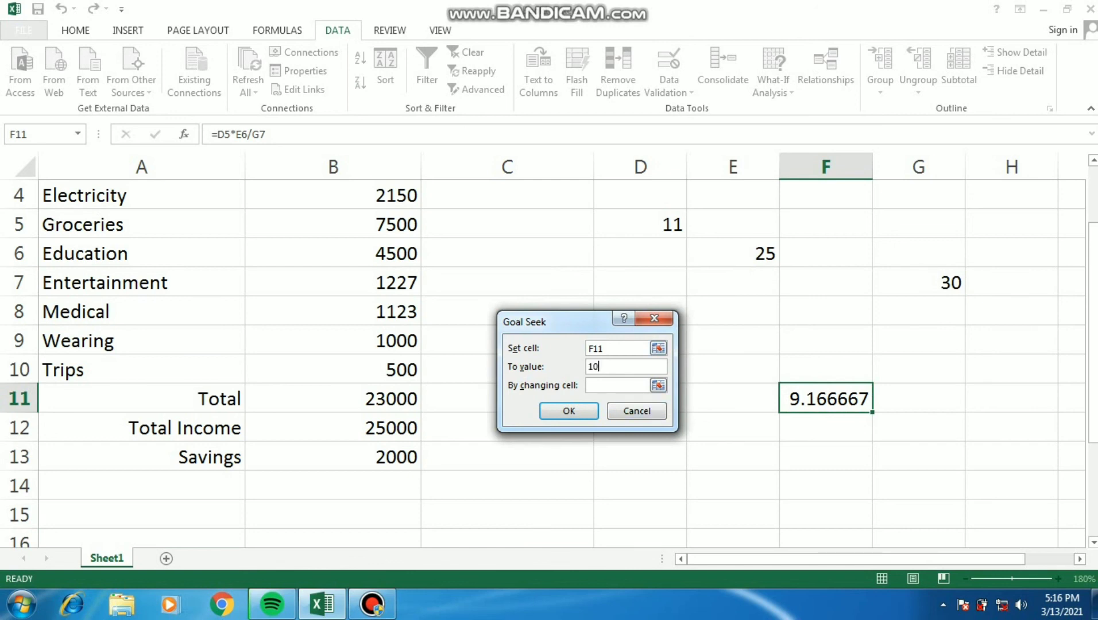
left_click(618, 386)
left_click(732, 253)
left_click(568, 411)
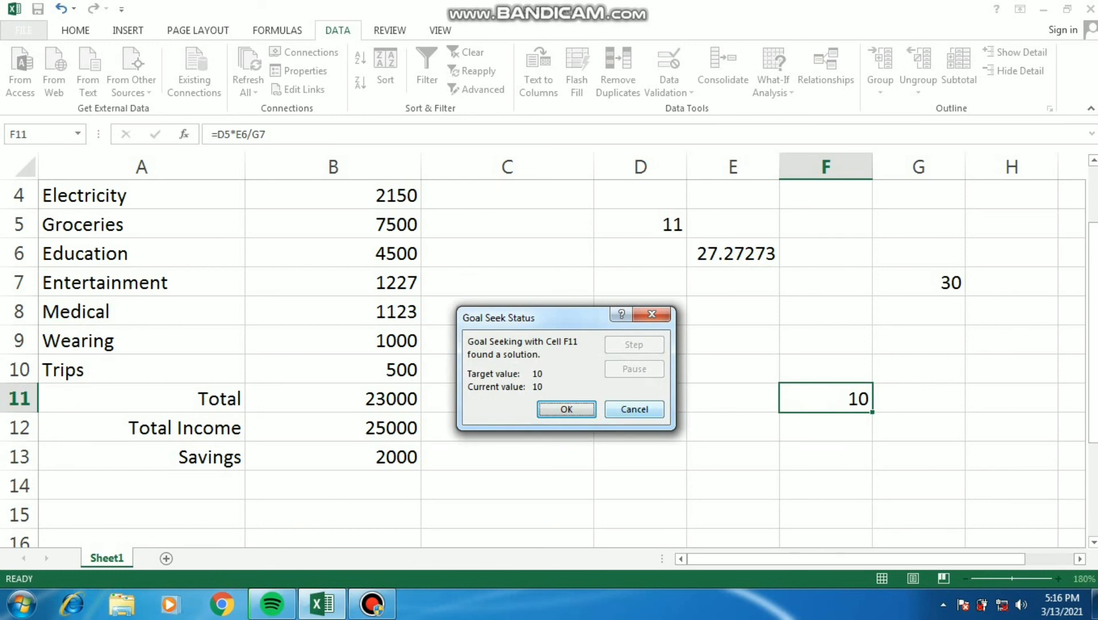
left_click(567, 409)
left_click(918, 398)
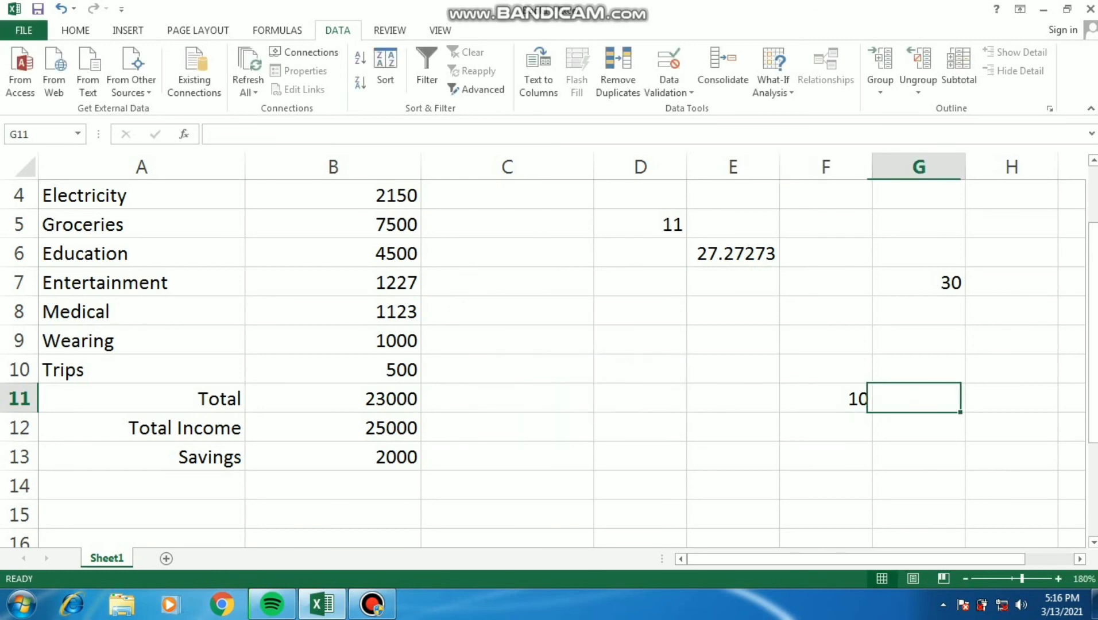